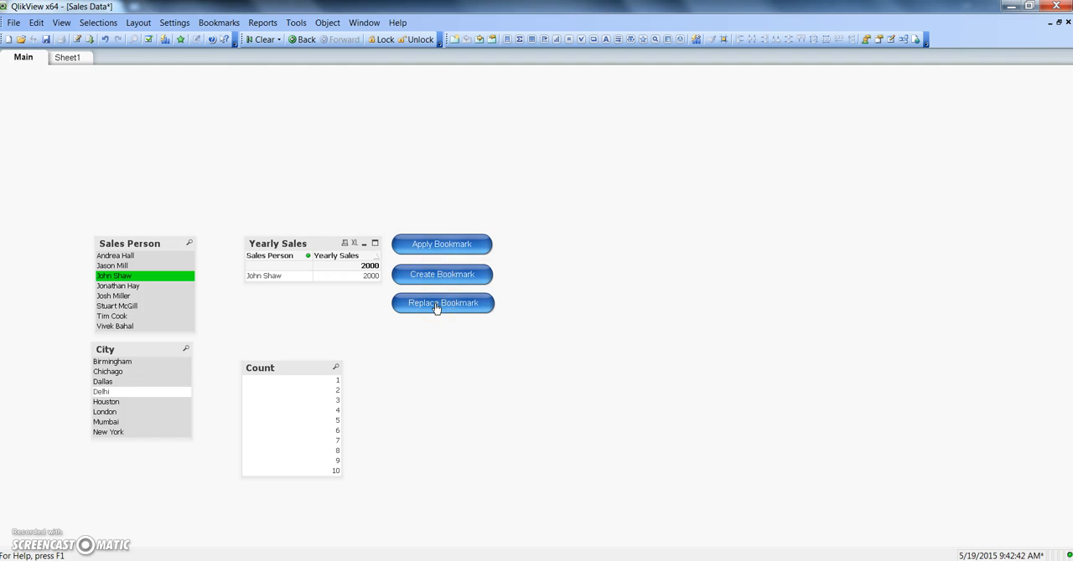
Step: Open the Create Bookmark button's properties and examine its action, bookmark ID, bookmark name and button text
{"action": "left_click", "coordinate": [513, 288]}
{"action": "right_click", "coordinate": [465, 281]}
{"action": "left_click", "coordinate": [491, 219]}
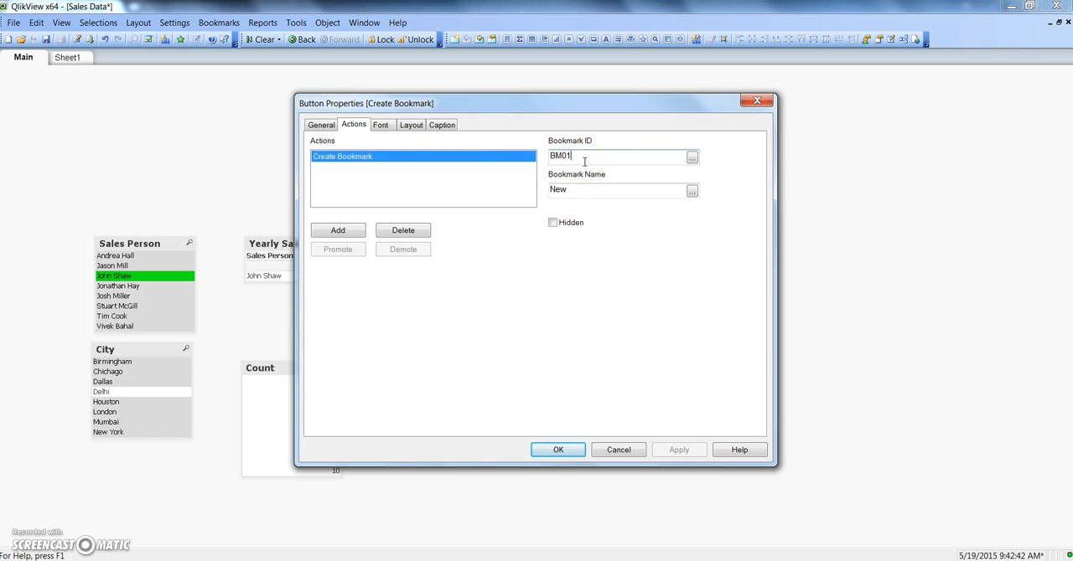
{"action": "left_click", "coordinate": [583, 190]}
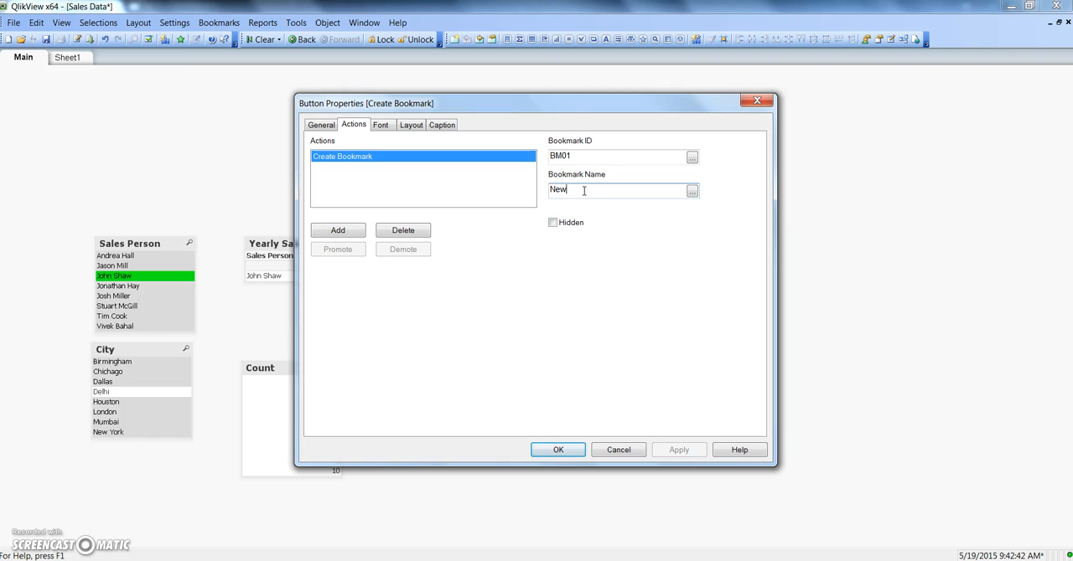
{"action": "left_click_drag", "start_coordinate": [545, 102], "coordinate": [796, 128]}
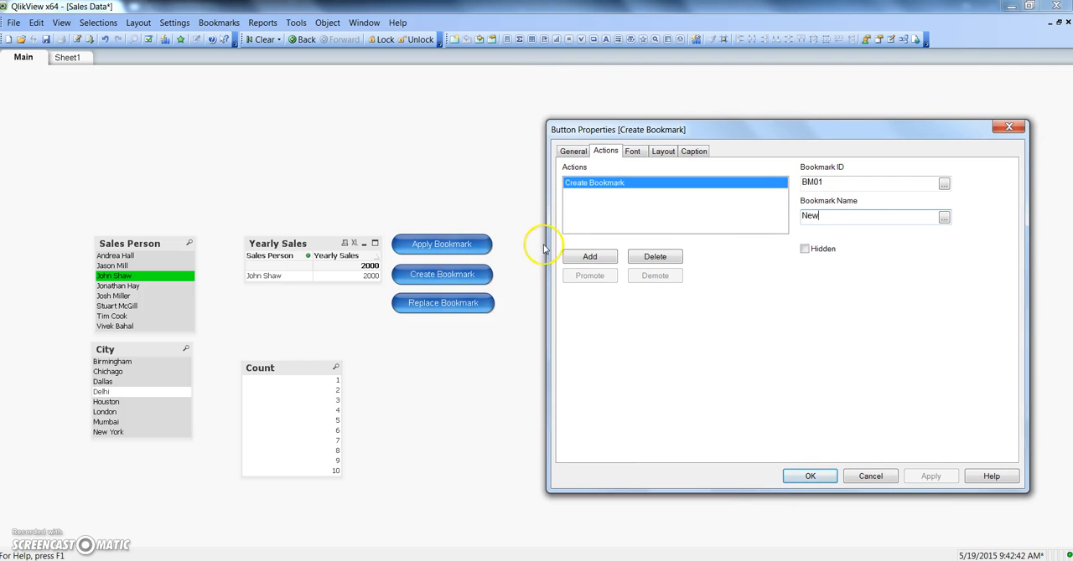
{"action": "left_click", "coordinate": [572, 151]}
{"action": "left_click_drag", "start_coordinate": [646, 187], "coordinate": [570, 186]}
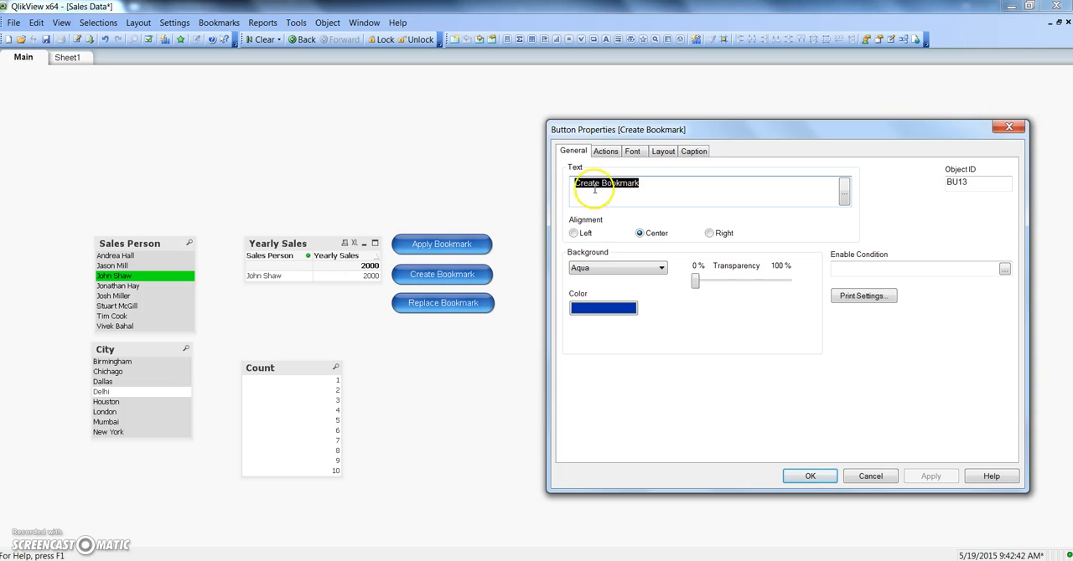
{"action": "left_click", "coordinate": [606, 152]}
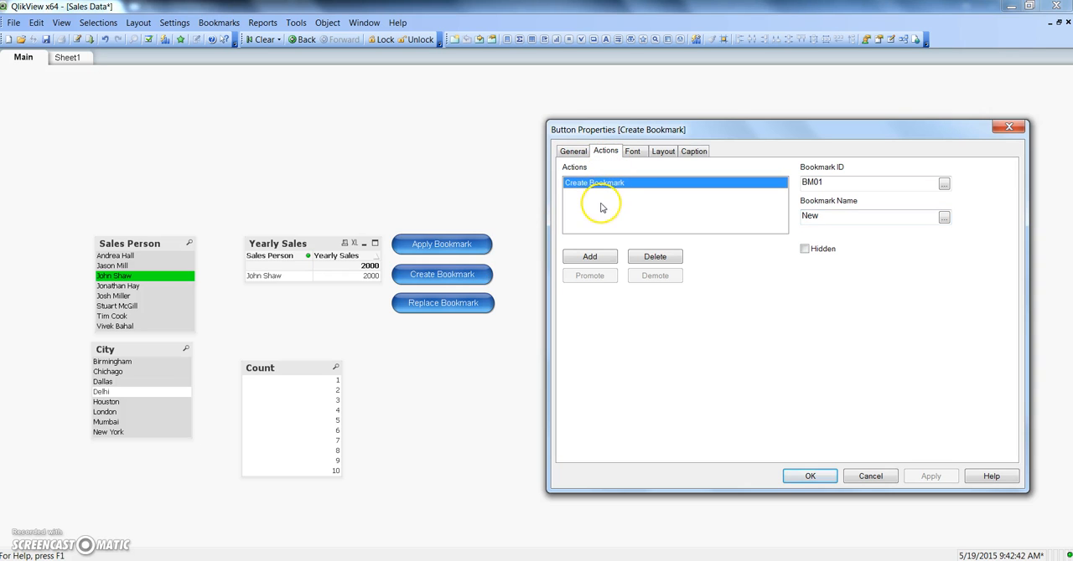
Step: Look up the Create Bookmark action among the Bookmark action types, without adding another action to the button
{"action": "left_click", "coordinate": [589, 257]}
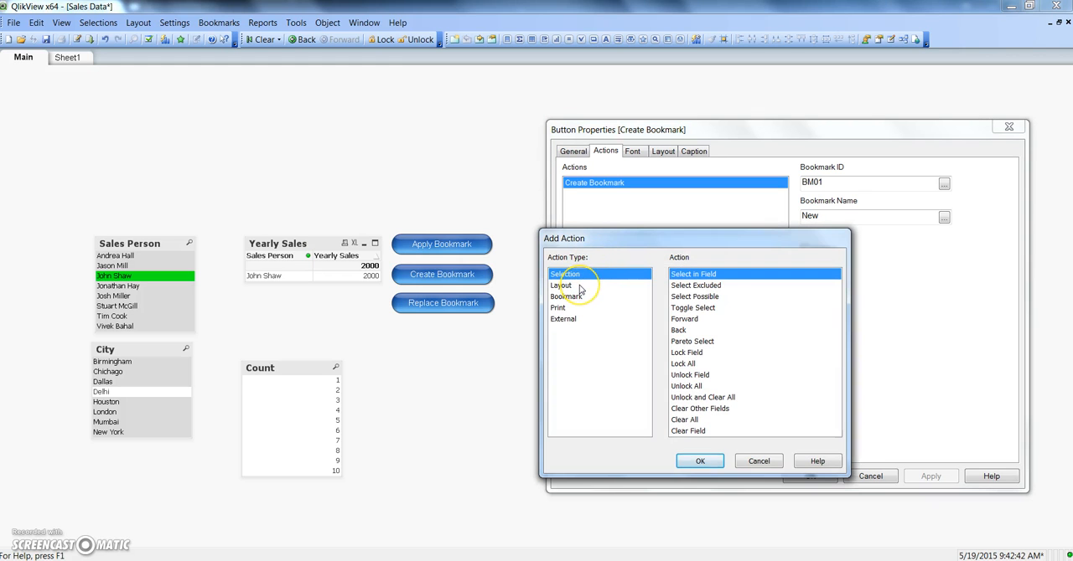
{"action": "left_click", "coordinate": [578, 296]}
{"action": "left_click", "coordinate": [695, 277]}
{"action": "left_click", "coordinate": [697, 287]}
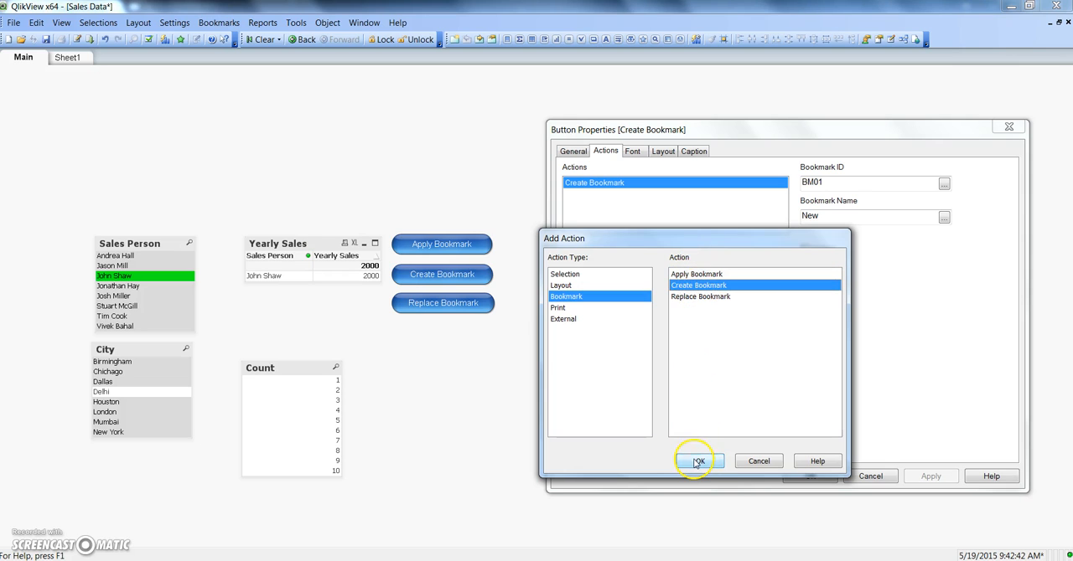
{"action": "left_click", "coordinate": [758, 461]}
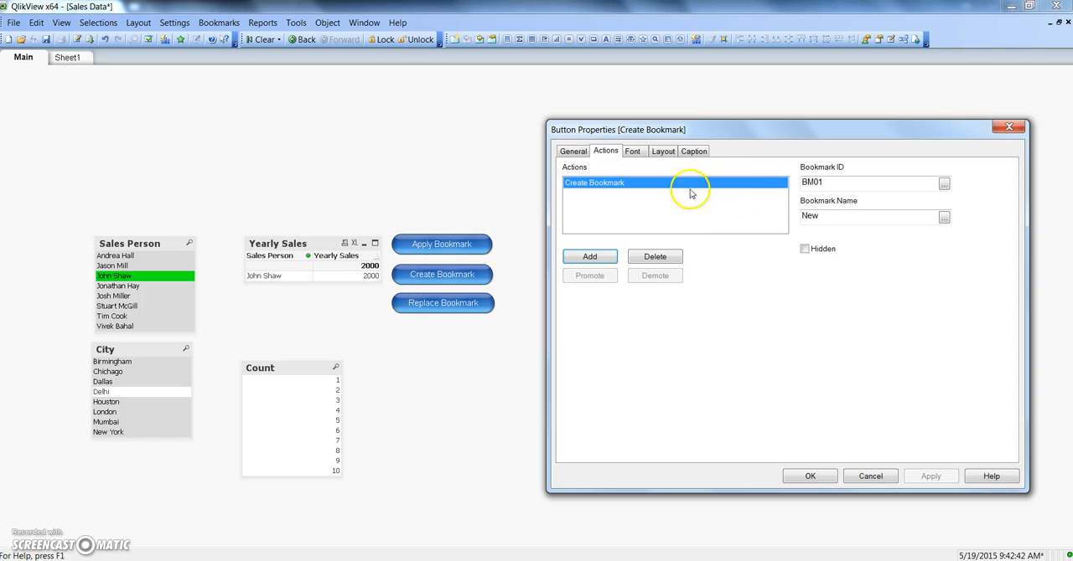
Step: Check the bookmark ID and bookmark name of the Create Bookmark action and close the button's properties
{"action": "left_click_drag", "start_coordinate": [824, 182], "coordinate": [802, 186]}
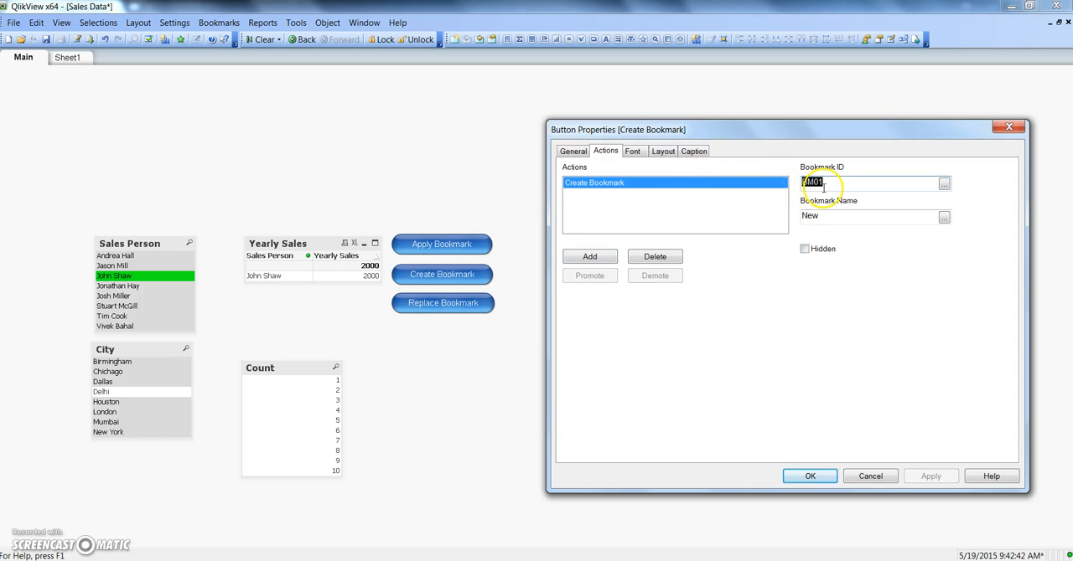
{"action": "left_click", "coordinate": [824, 187]}
{"action": "left_click_drag", "start_coordinate": [825, 216], "coordinate": [796, 220]}
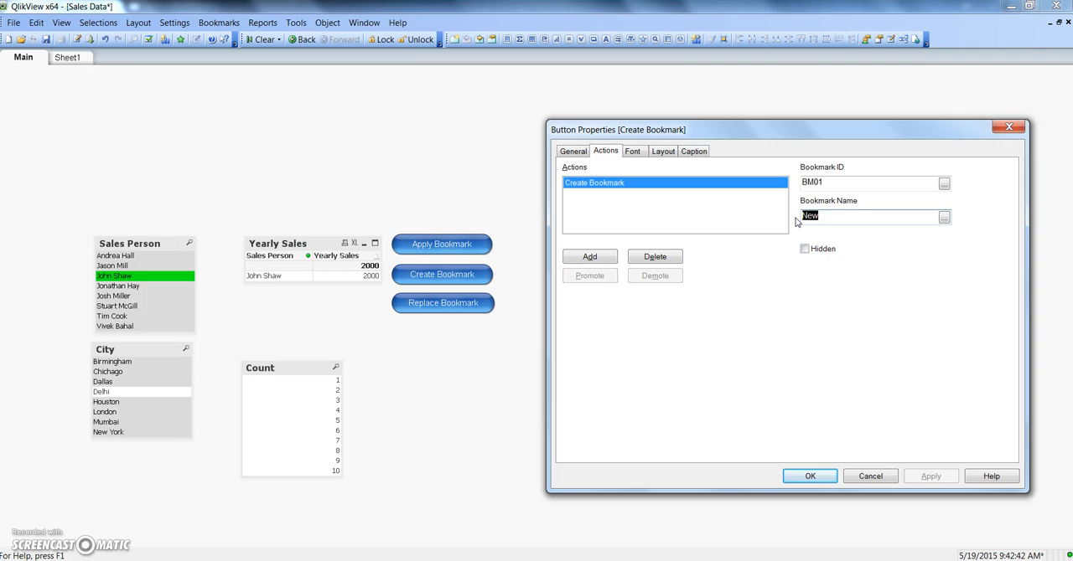
{"action": "left_click", "coordinate": [808, 475]}
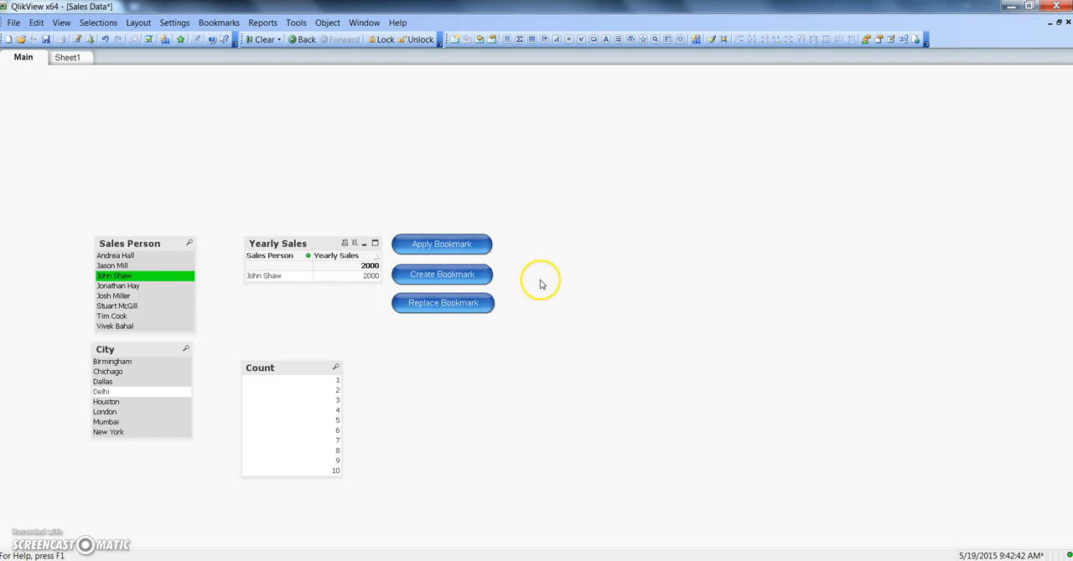
Step: Save the current sales person selection with the Create Bookmark button, and restore it with Apply Bookmark after clearing all selections
{"action": "left_click", "coordinate": [458, 279]}
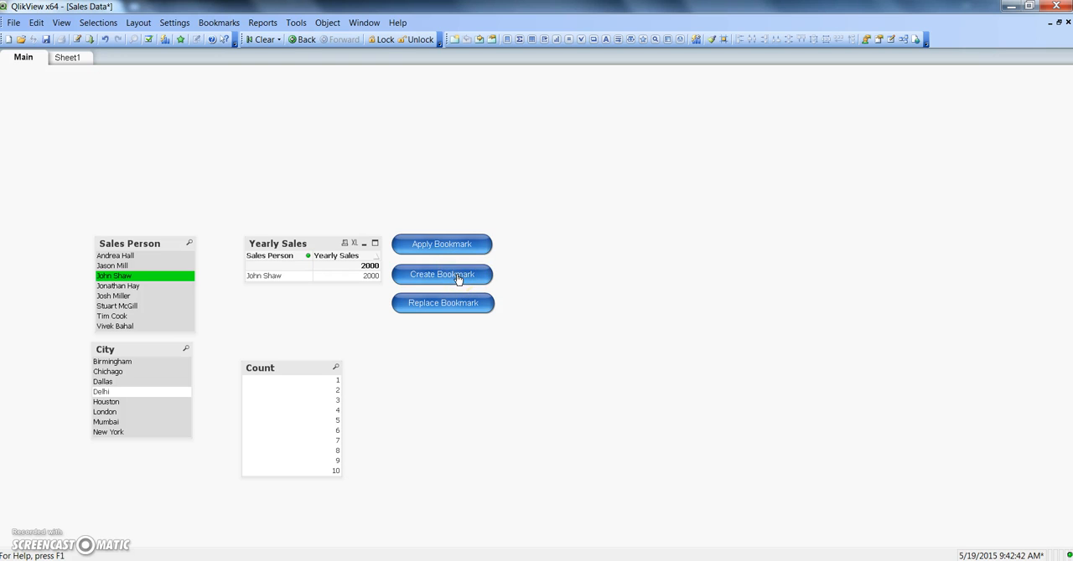
{"action": "left_click", "coordinate": [264, 45]}
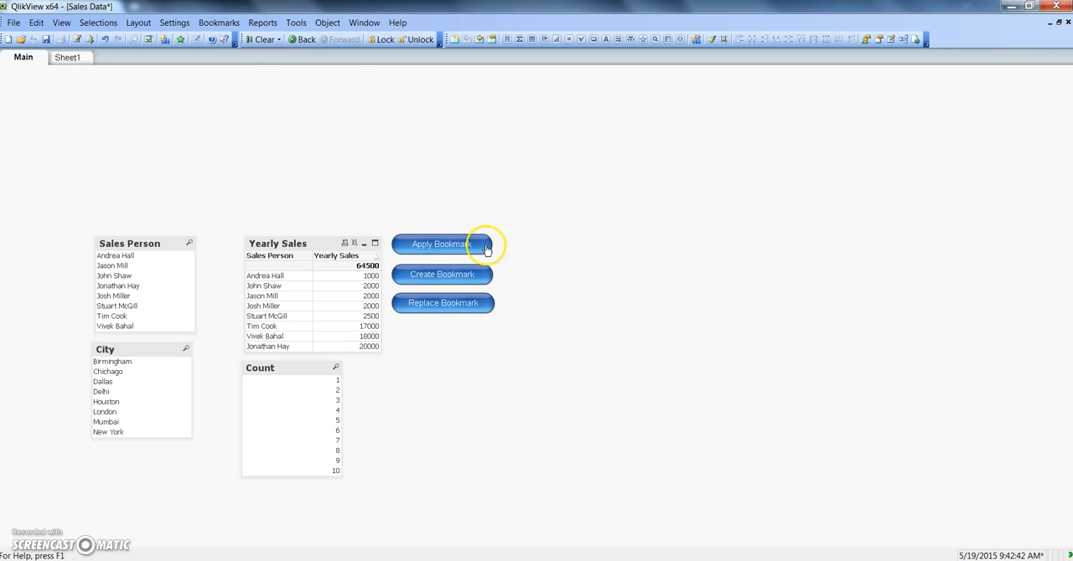
{"action": "left_click", "coordinate": [437, 272]}
{"action": "left_click", "coordinate": [444, 244]}
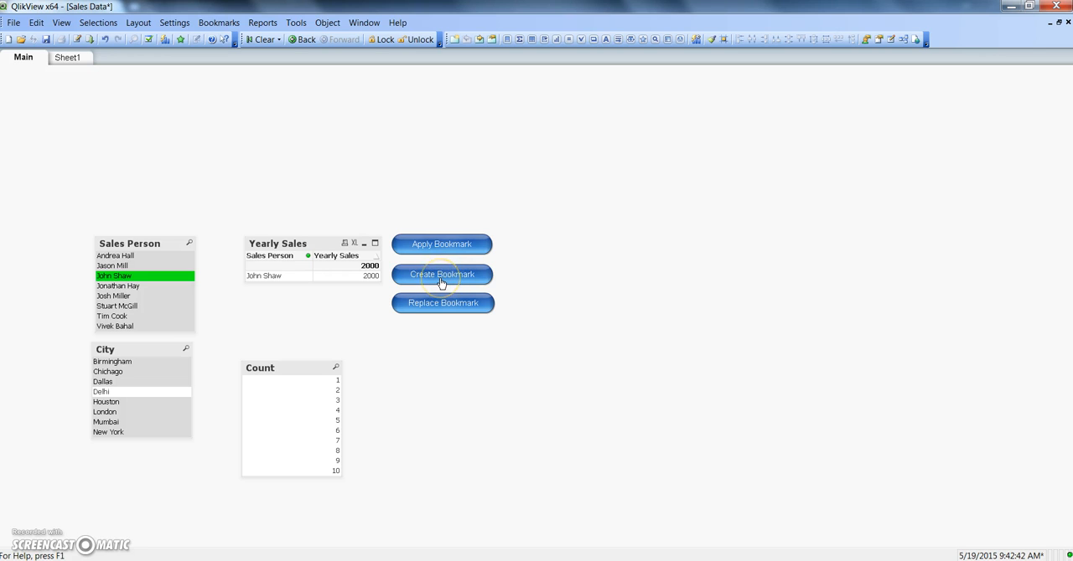
Step: Open the Apply Bookmark button's properties and examine the bookmark ID used by its action
{"action": "right_click", "coordinate": [450, 250]}
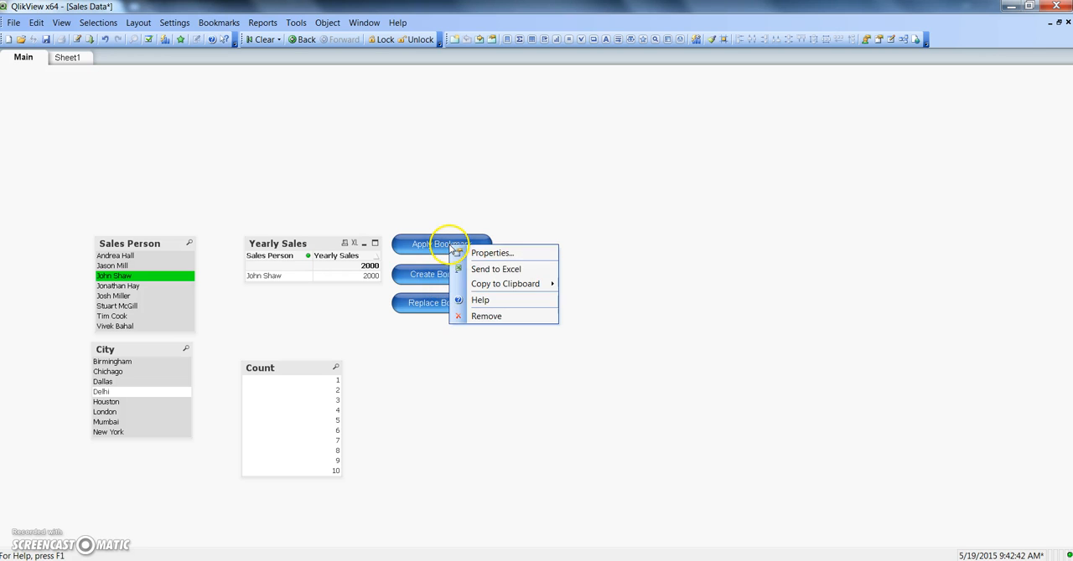
{"action": "left_click", "coordinate": [468, 251]}
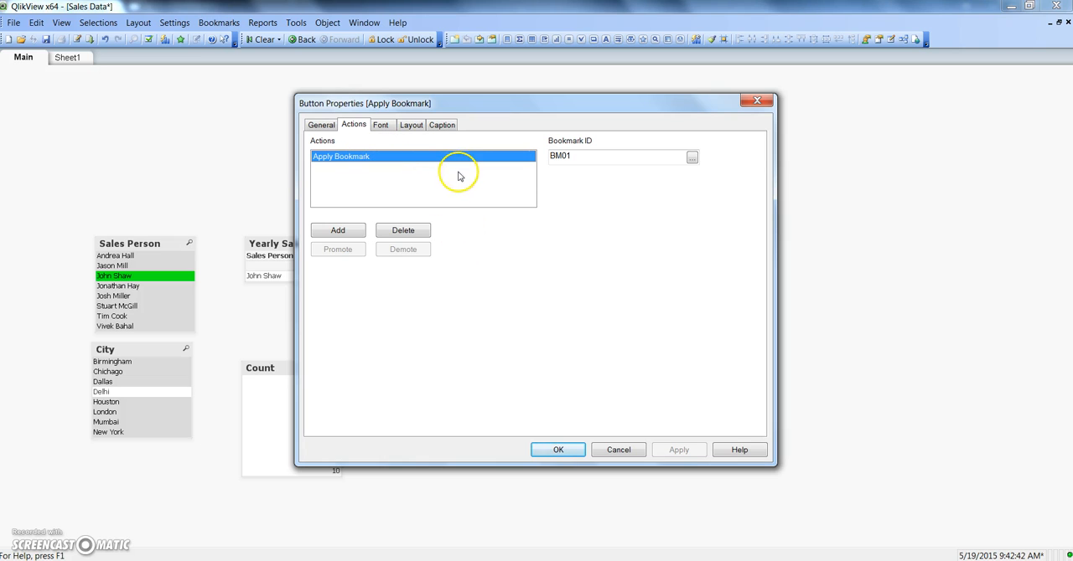
{"action": "left_click_drag", "start_coordinate": [579, 157], "coordinate": [536, 162]}
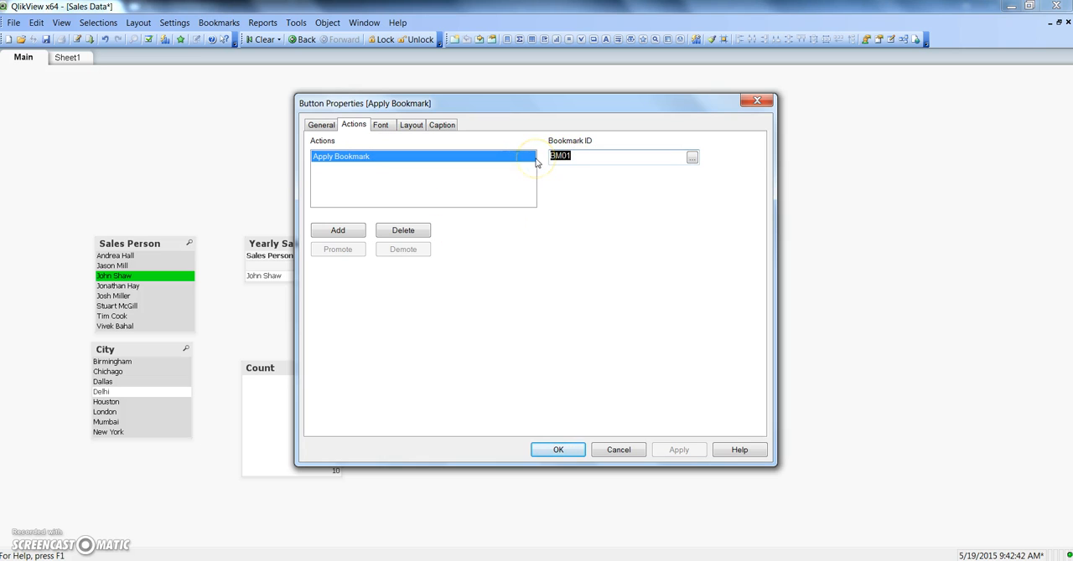
{"action": "left_click", "coordinate": [517, 161]}
Step: Look up the Apply Bookmark action among the Bookmark action types without adding it, and close the button's properties
{"action": "left_click", "coordinate": [356, 237]}
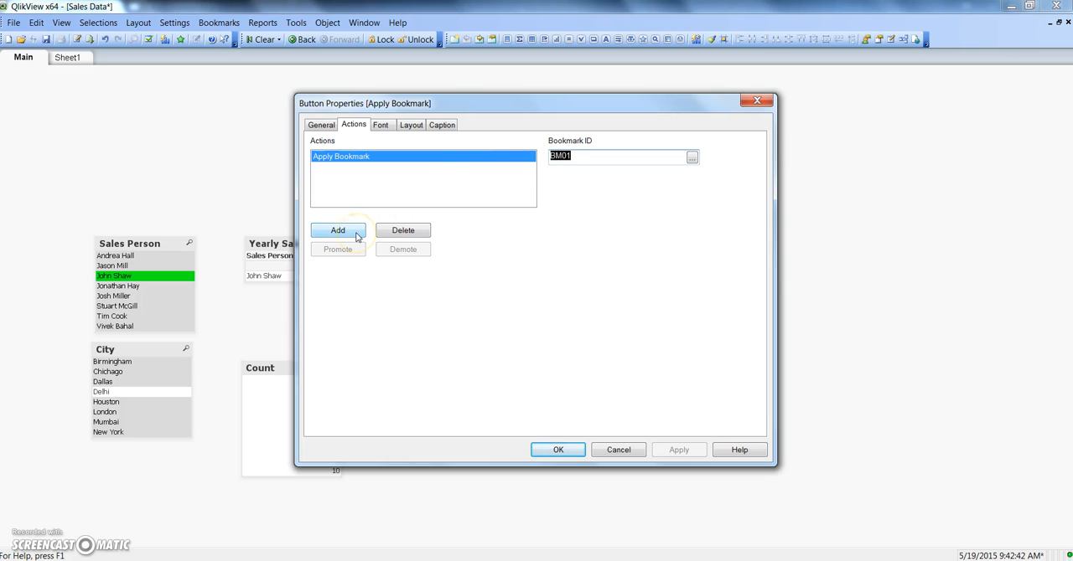
{"action": "left_click", "coordinate": [577, 298]}
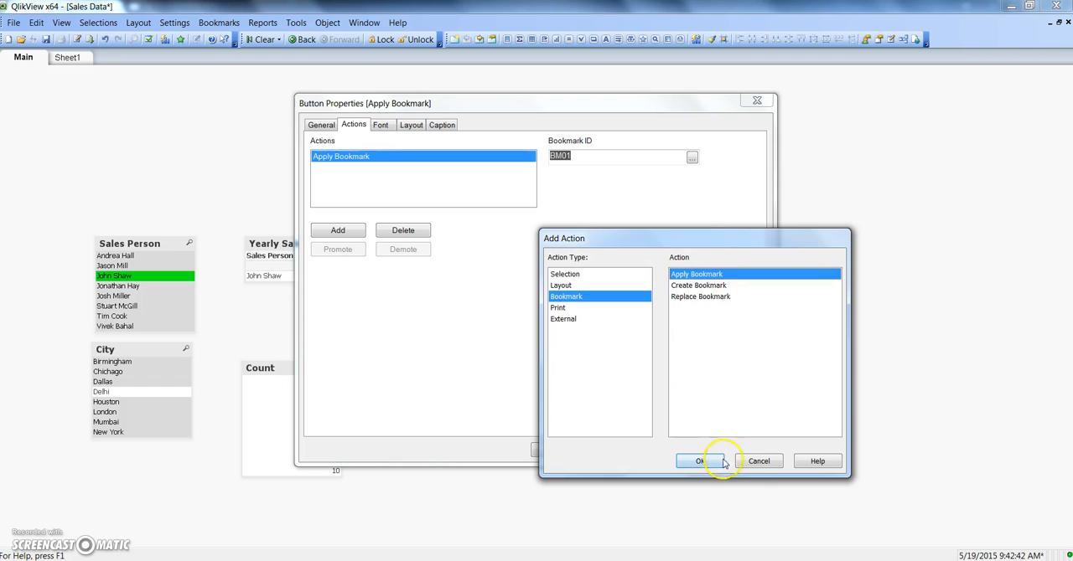
{"action": "left_click", "coordinate": [752, 463]}
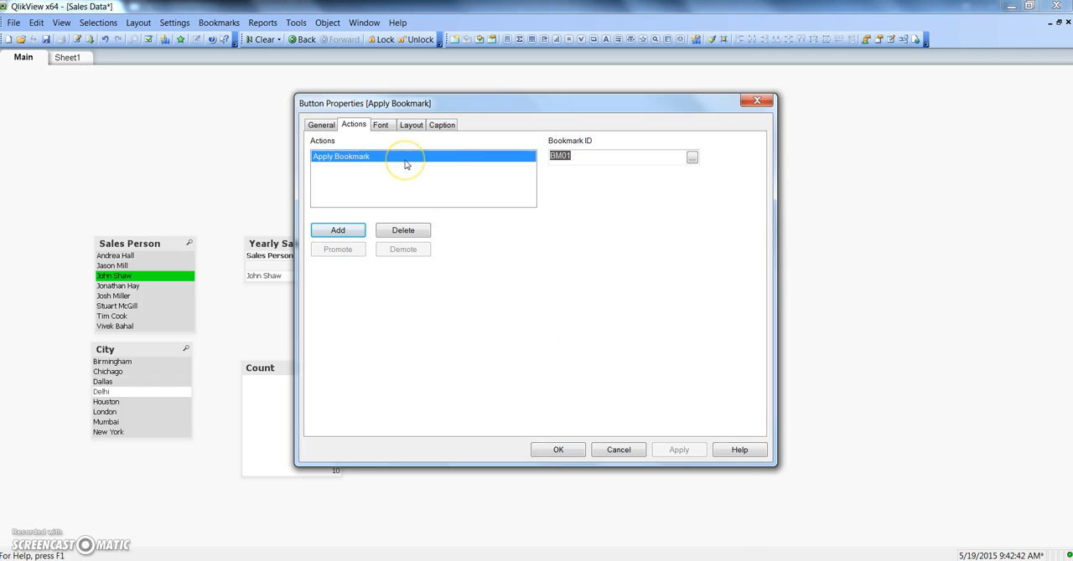
{"action": "left_click", "coordinate": [588, 163]}
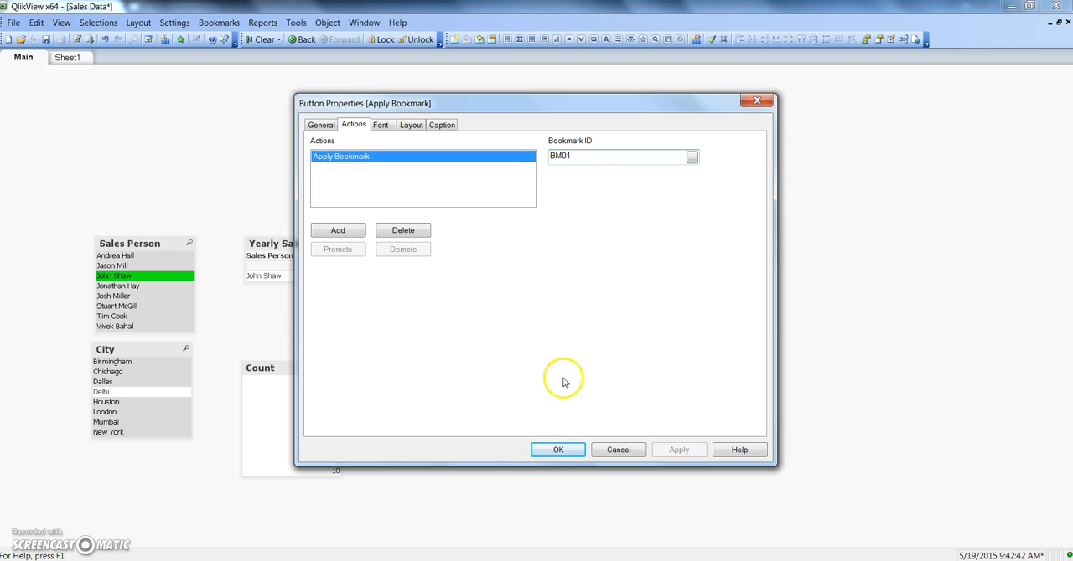
{"action": "left_click", "coordinate": [560, 451]}
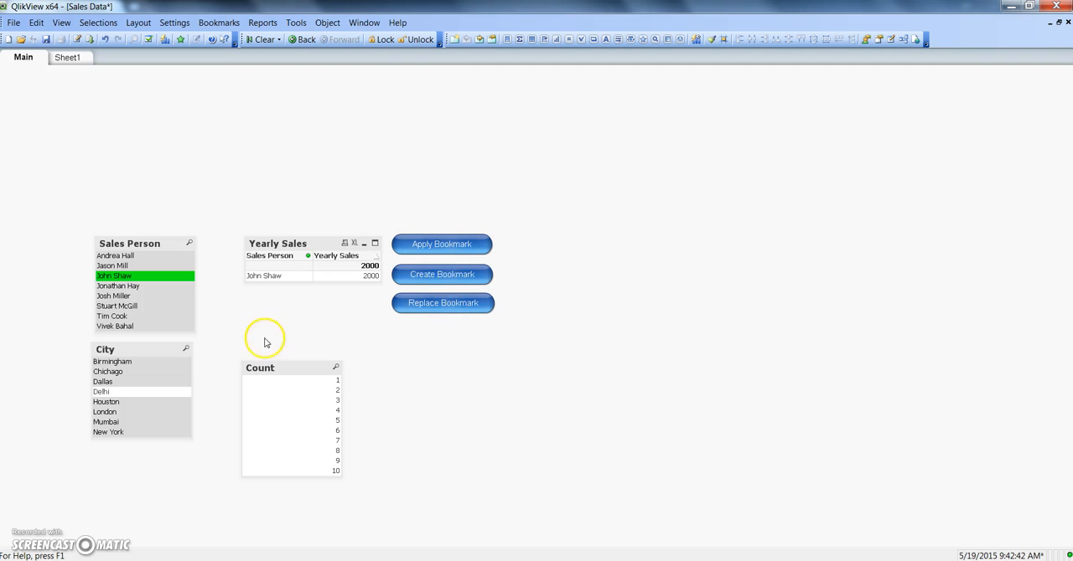
Step: Replace the bookmark with a selection of the sixth listed sales person, and reapply it after clearing all selections
{"action": "left_click", "coordinate": [144, 308]}
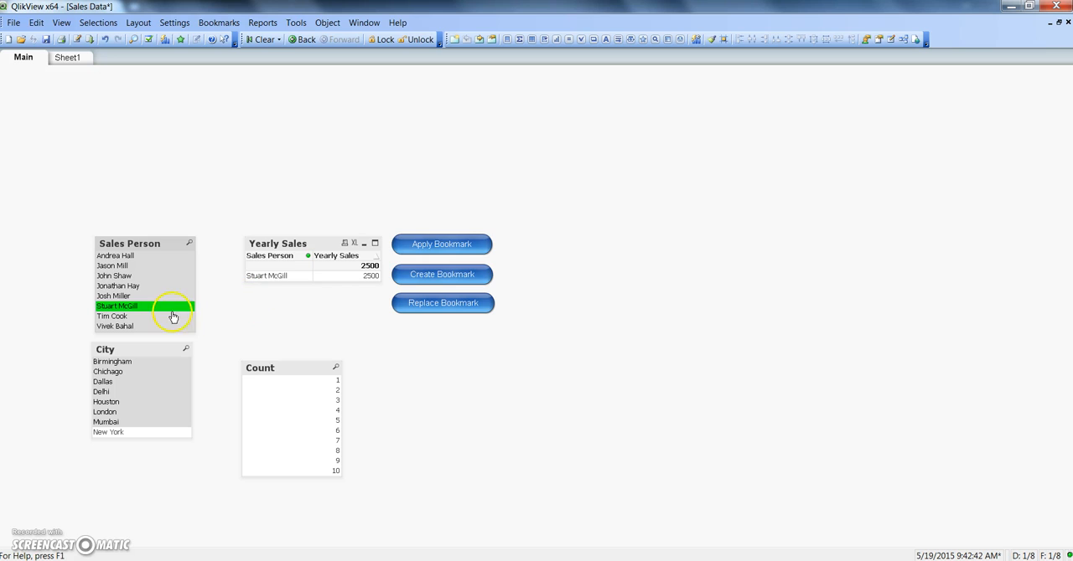
{"action": "left_click", "coordinate": [443, 305]}
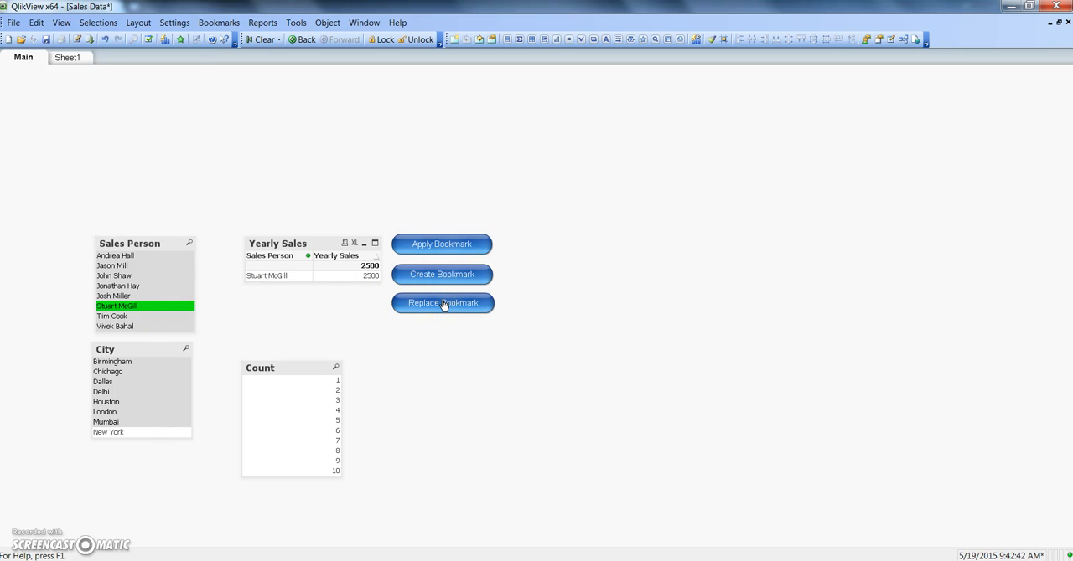
{"action": "left_click", "coordinate": [263, 41]}
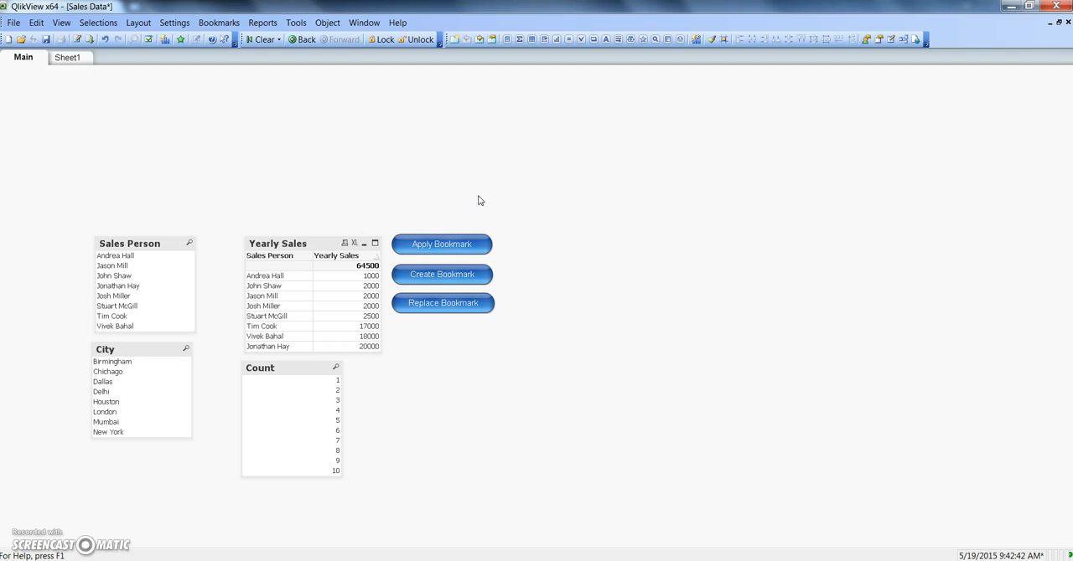
{"action": "left_click", "coordinate": [455, 244]}
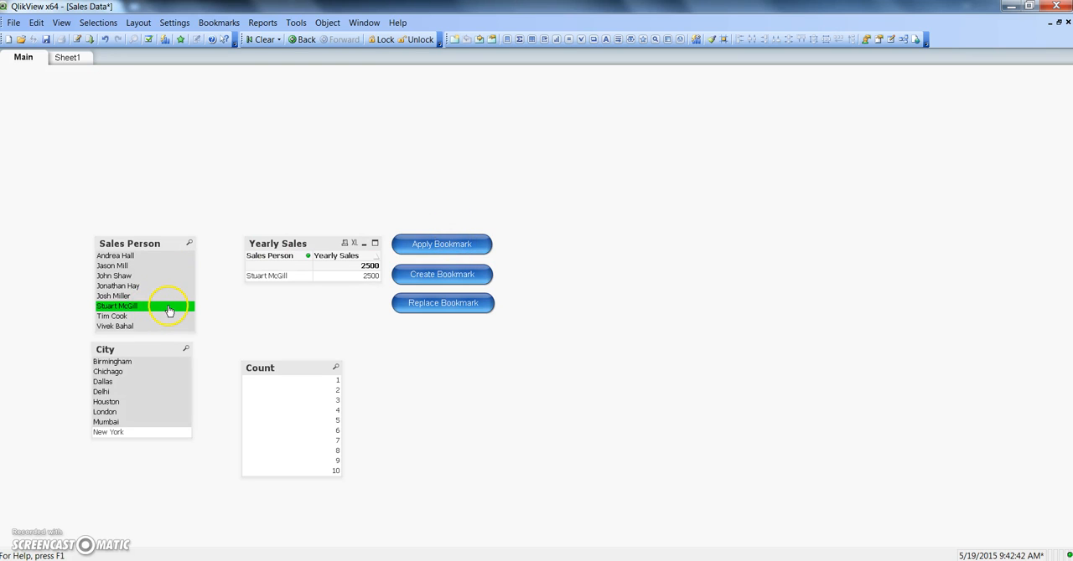
Step: Open the Replace Bookmark button's properties and examine the bookmark ID used by its action
{"action": "left_click", "coordinate": [446, 310]}
{"action": "left_click", "coordinate": [473, 317]}
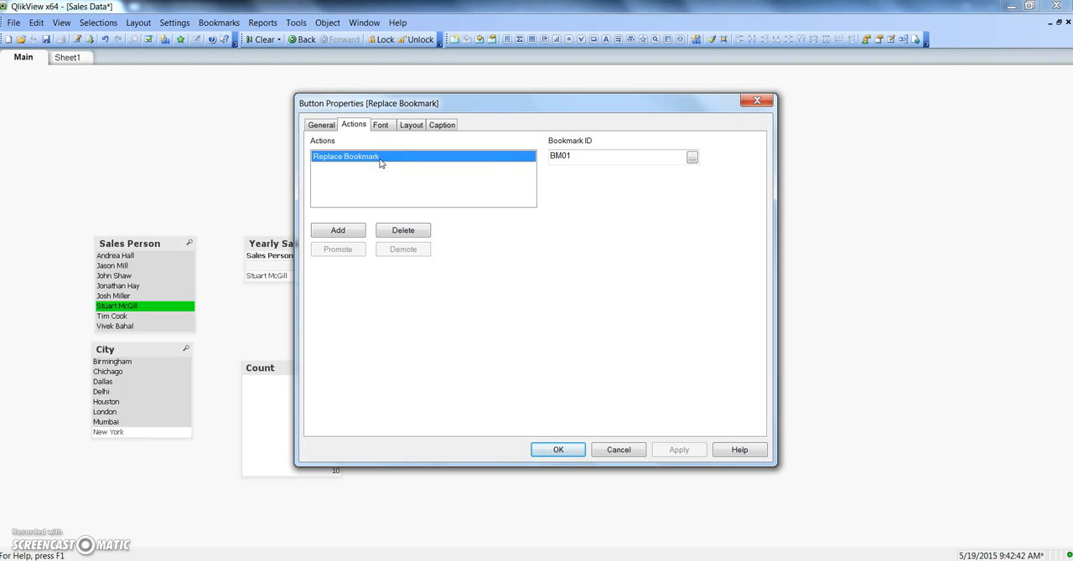
{"action": "left_click_drag", "start_coordinate": [586, 159], "coordinate": [541, 158]}
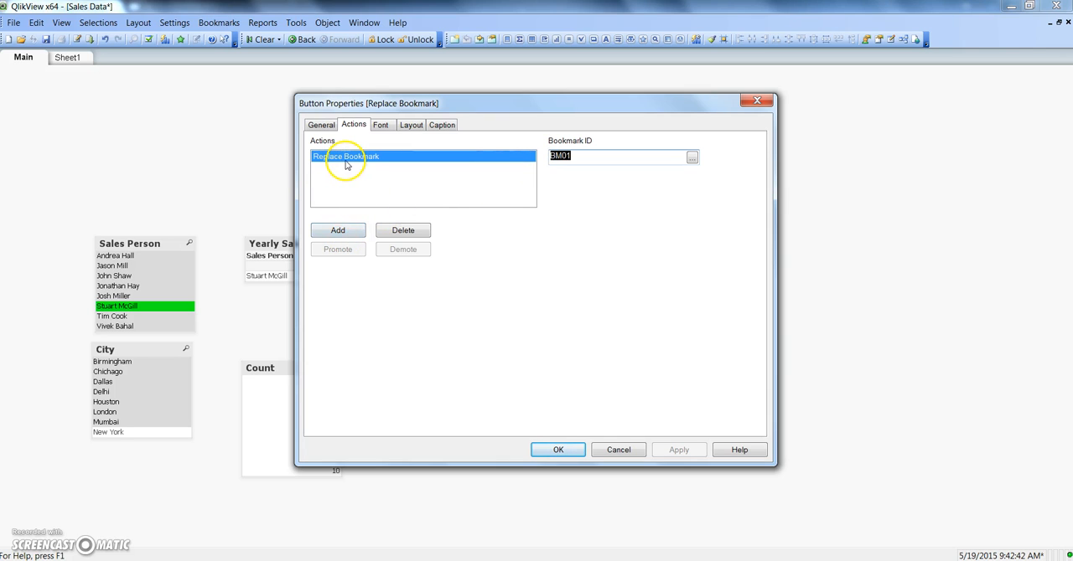
Step: Look up the Replace Bookmark action among the Bookmark action types, without adding another action to the button
{"action": "left_click", "coordinate": [339, 232]}
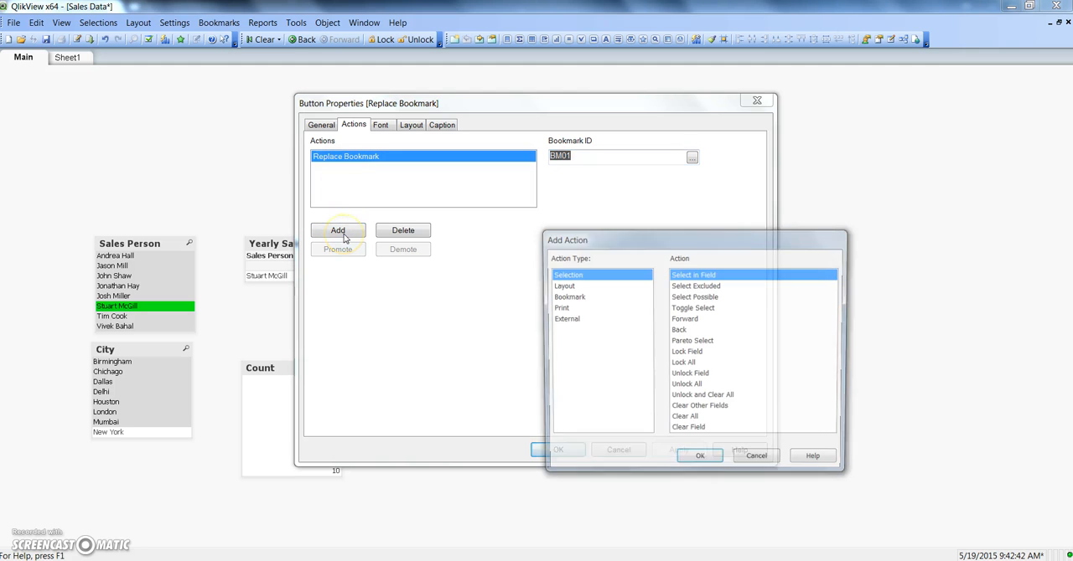
{"action": "left_click", "coordinate": [564, 297]}
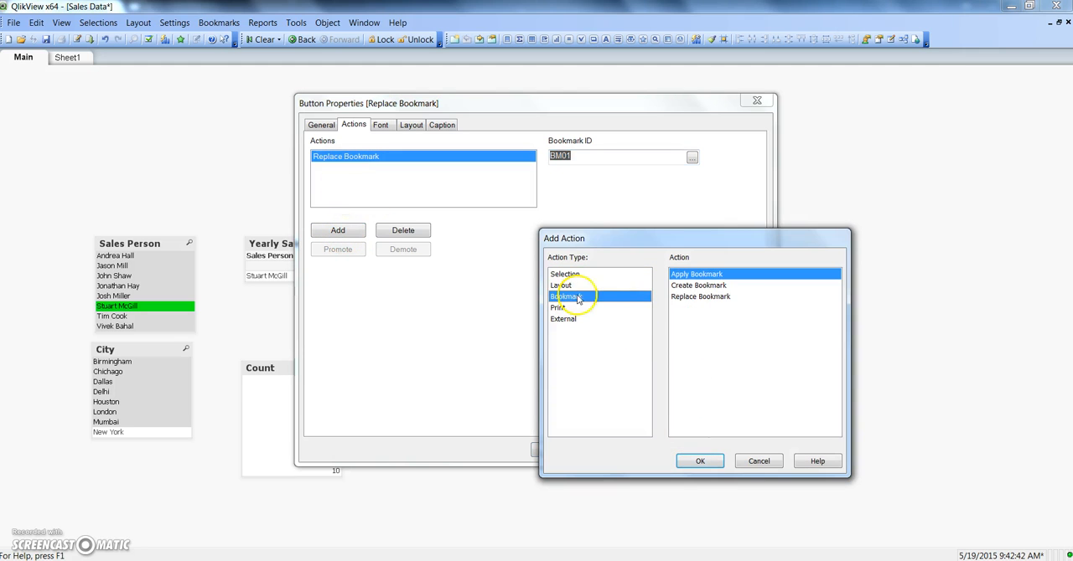
{"action": "left_click", "coordinate": [700, 298]}
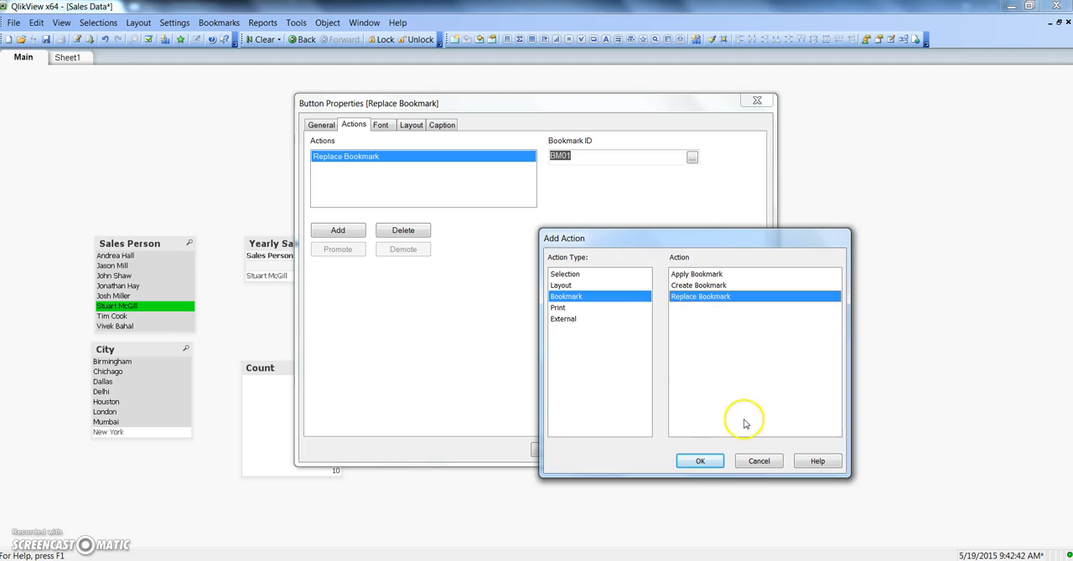
{"action": "left_click", "coordinate": [758, 461]}
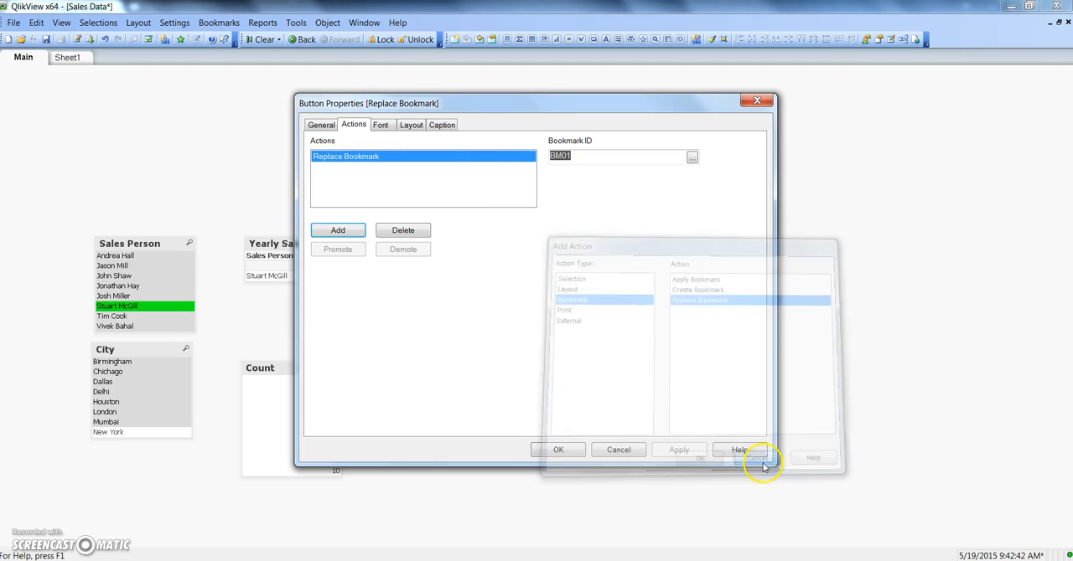
Step: Review the Replace Bookmark button's text in its general properties and close the properties
{"action": "left_click", "coordinate": [322, 125]}
{"action": "left_click_drag", "start_coordinate": [399, 160], "coordinate": [307, 156]}
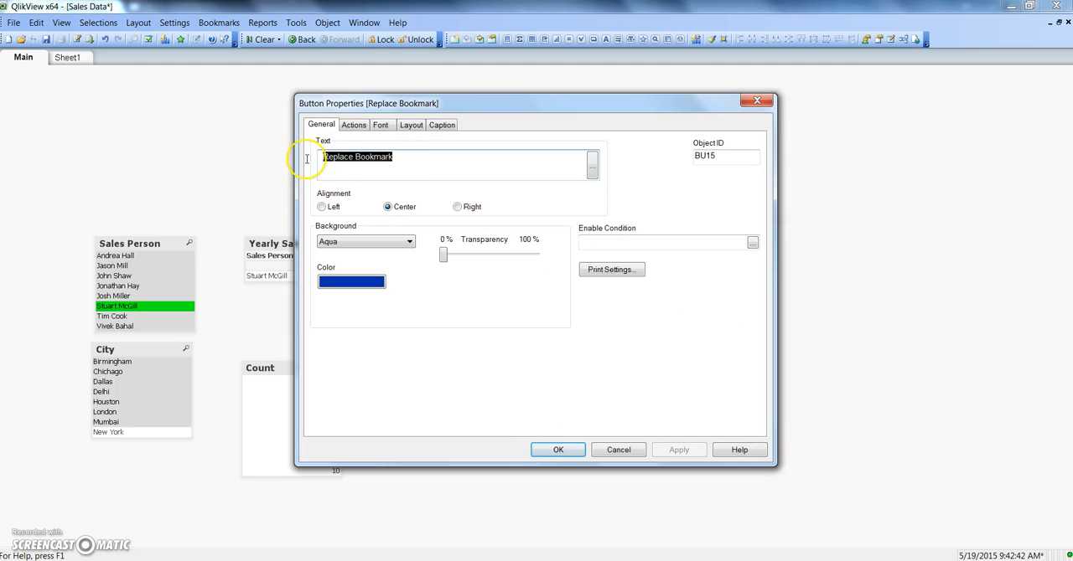
{"action": "left_click_drag", "start_coordinate": [373, 94], "coordinate": [653, 99]}
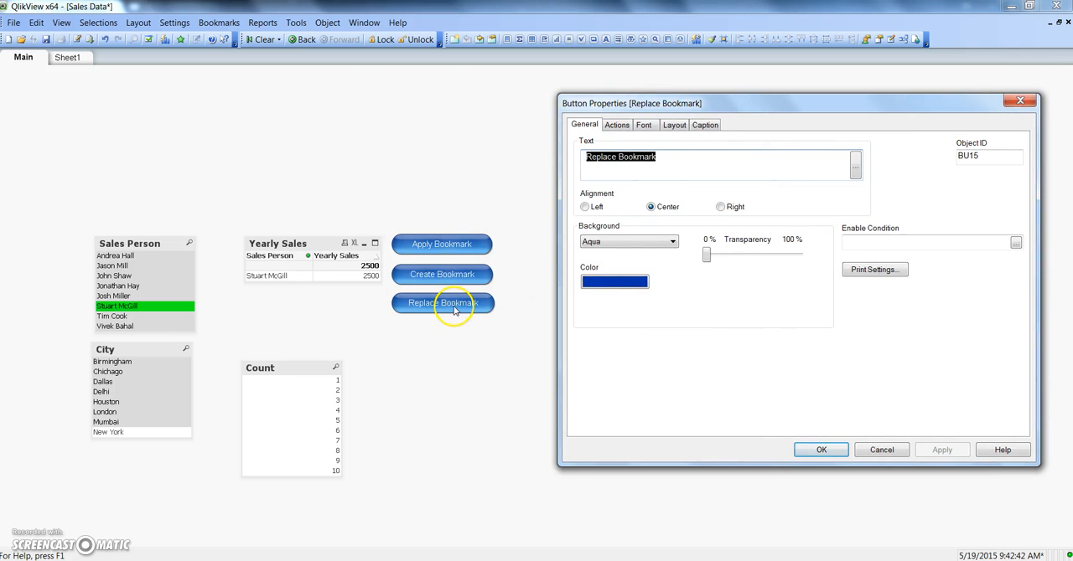
{"action": "left_click", "coordinate": [811, 453]}
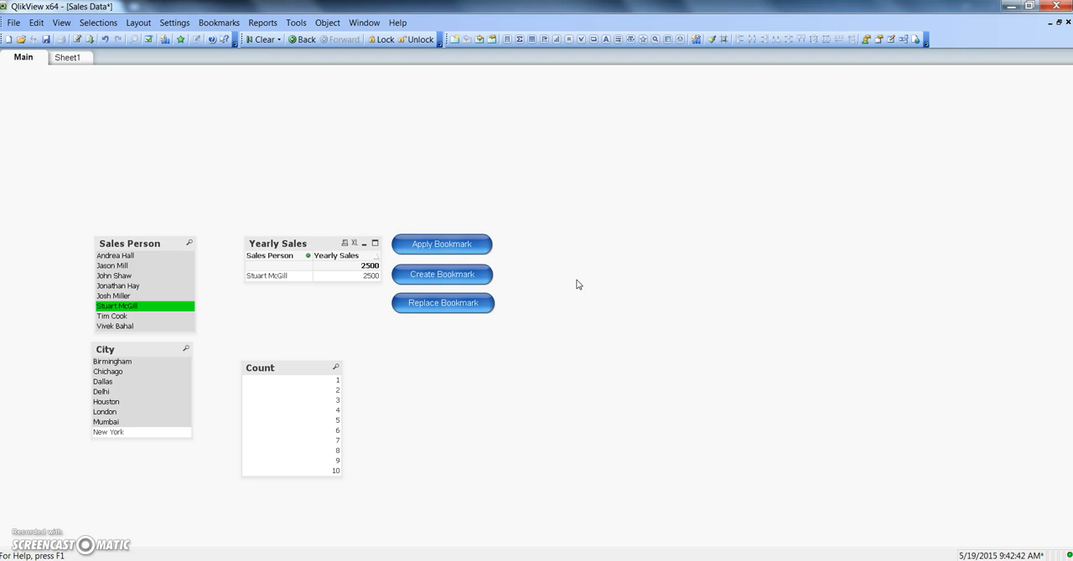
Step: Clear the Sales Person selection and select Delhi and Mumbai in the City list box
{"action": "left_click", "coordinate": [171, 307]}
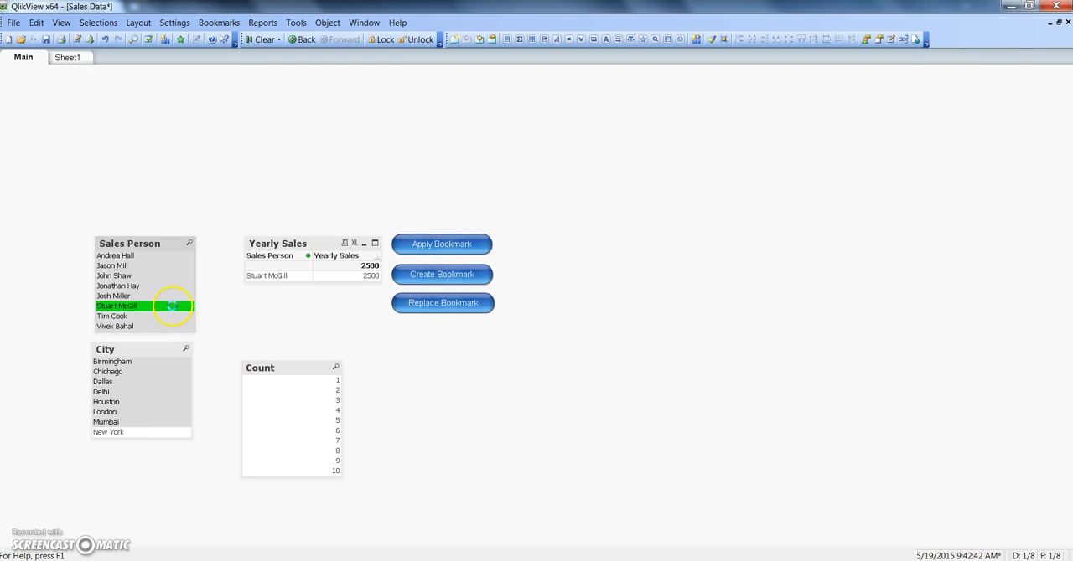
{"action": "left_click", "coordinate": [171, 306]}
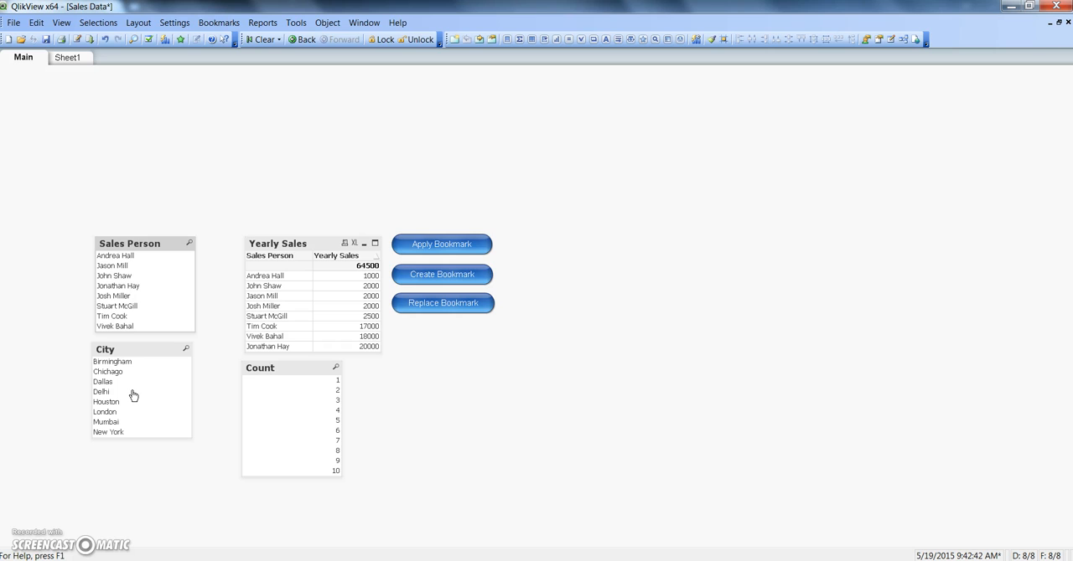
{"action": "left_click", "coordinate": [132, 392]}
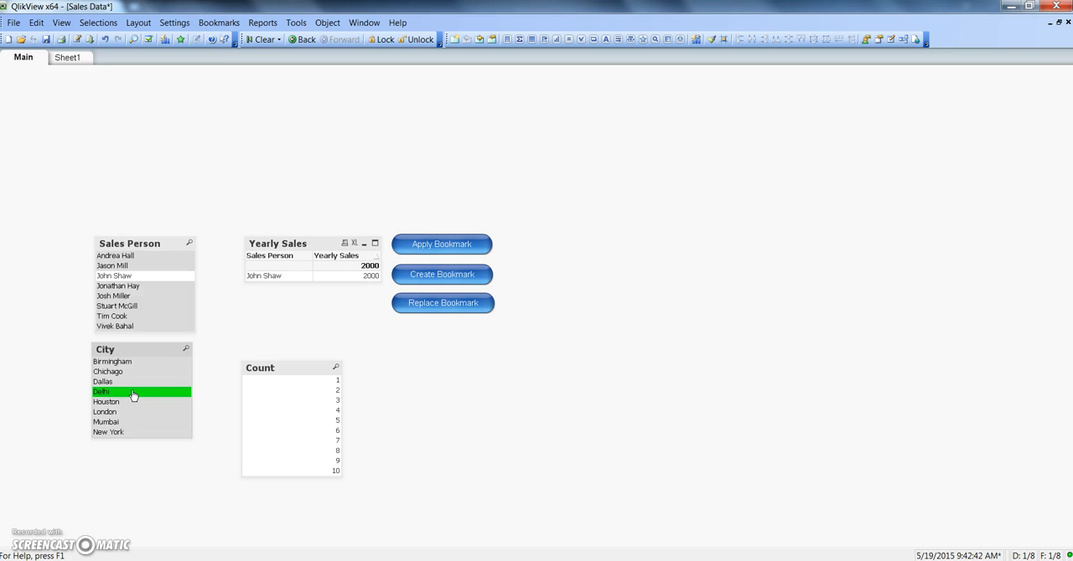
{"action": "left_click", "coordinate": [128, 423], "text": "ctrl"}
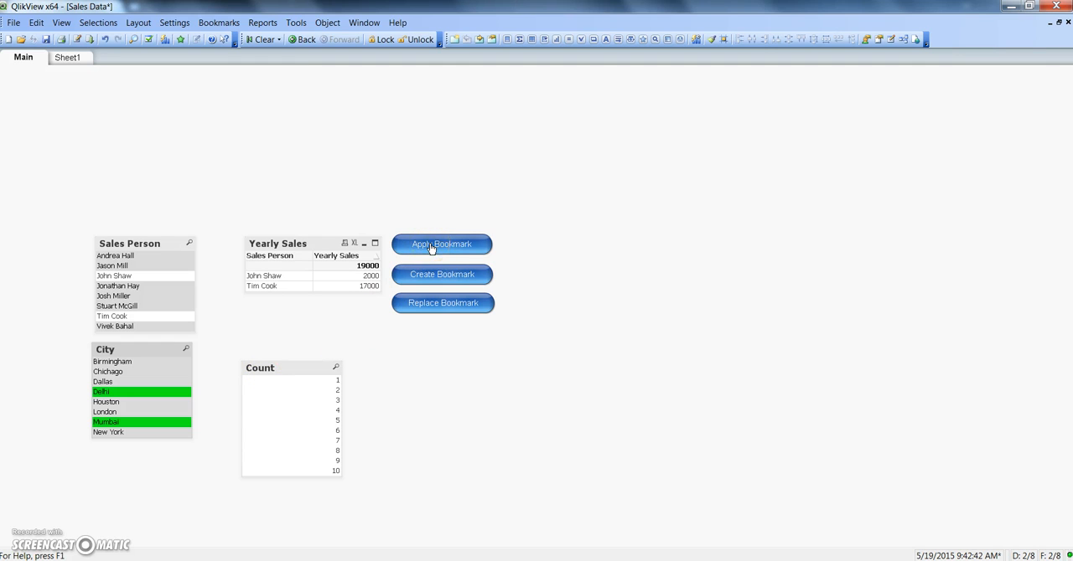
Step: Create a new button object on the empty area of the sheet with the text India Sales
{"action": "right_click", "coordinate": [584, 198]}
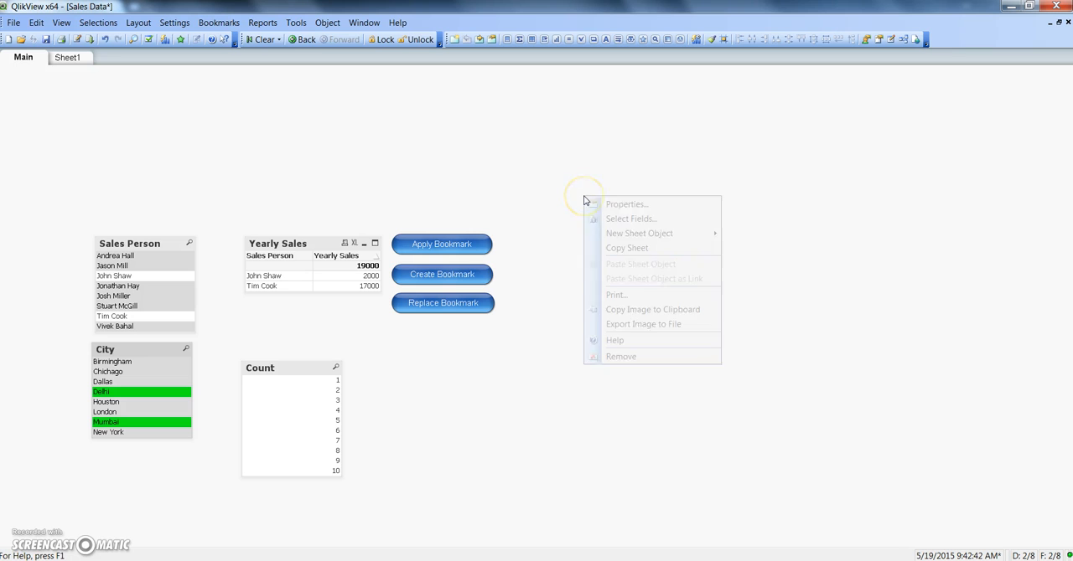
{"action": "mouse_move", "coordinate": [641, 241]}
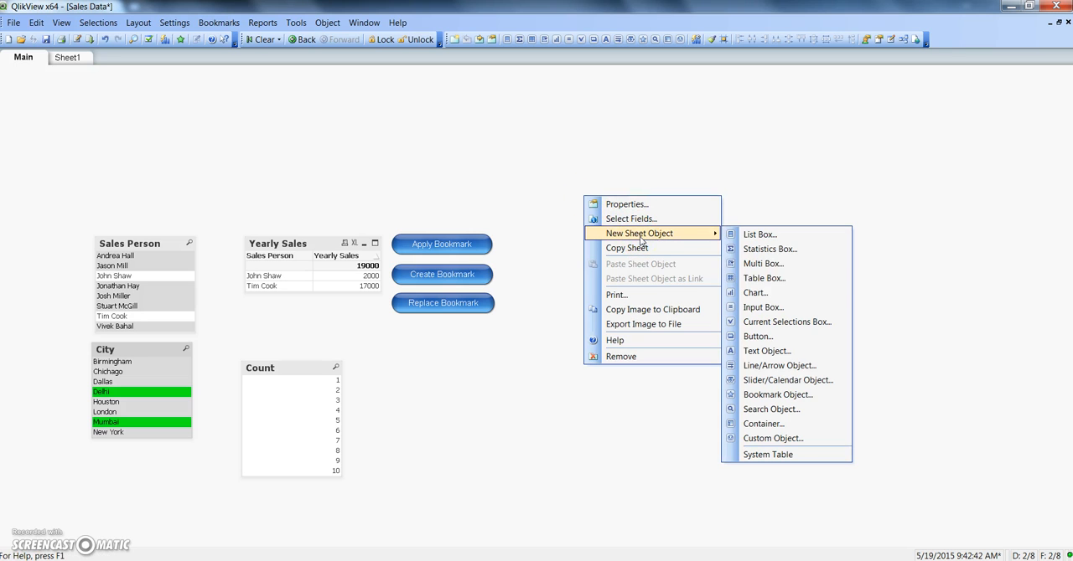
{"action": "left_click", "coordinate": [758, 339]}
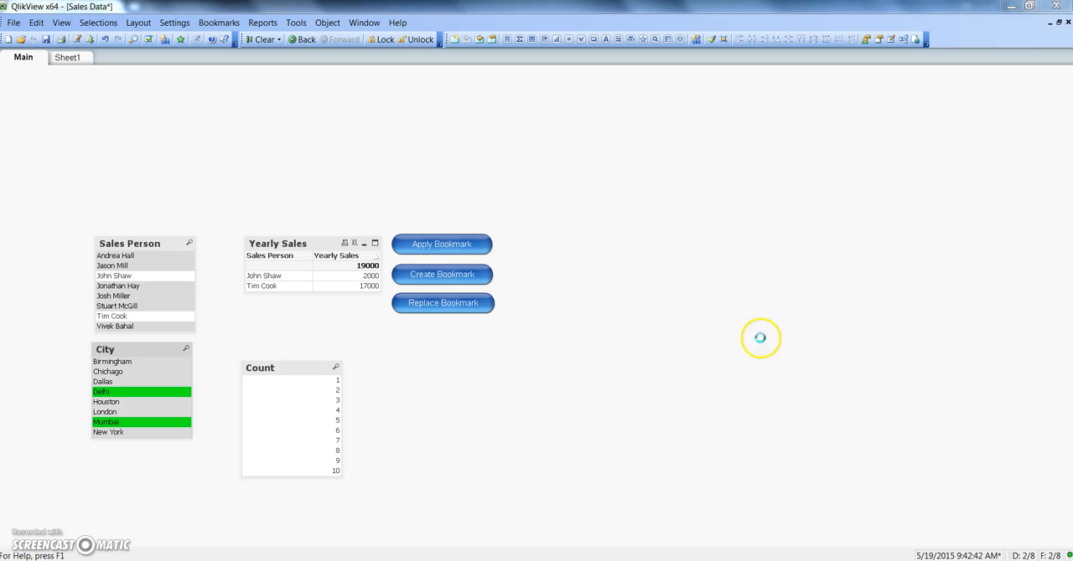
{"action": "type", "text": "India Sales"}
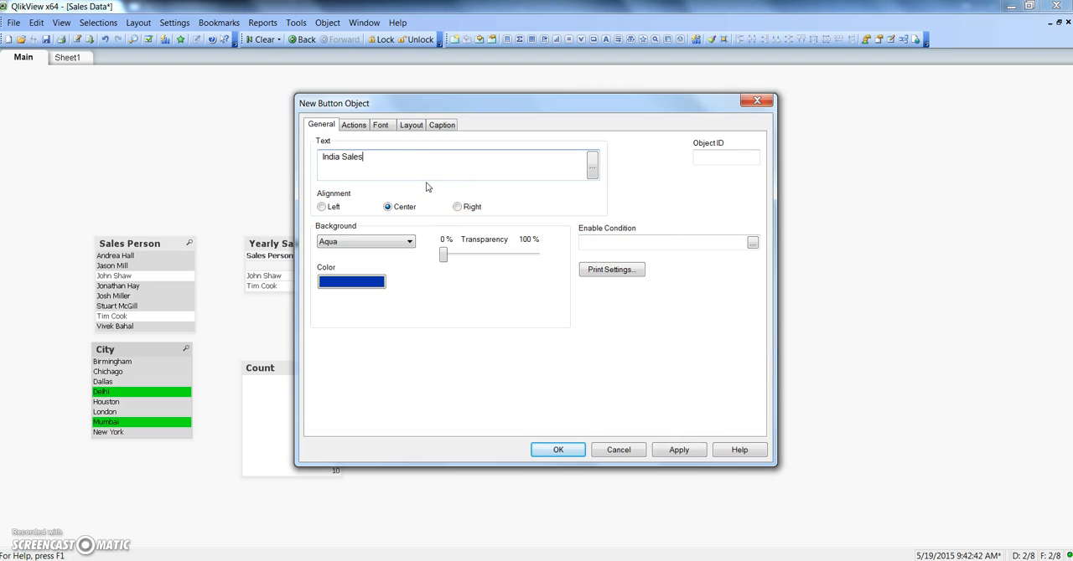
Step: Give the India Sales button an Apply Bookmark action with bookmark ID BM02, and widen the button slightly on the sheet
{"action": "left_click", "coordinate": [354, 125]}
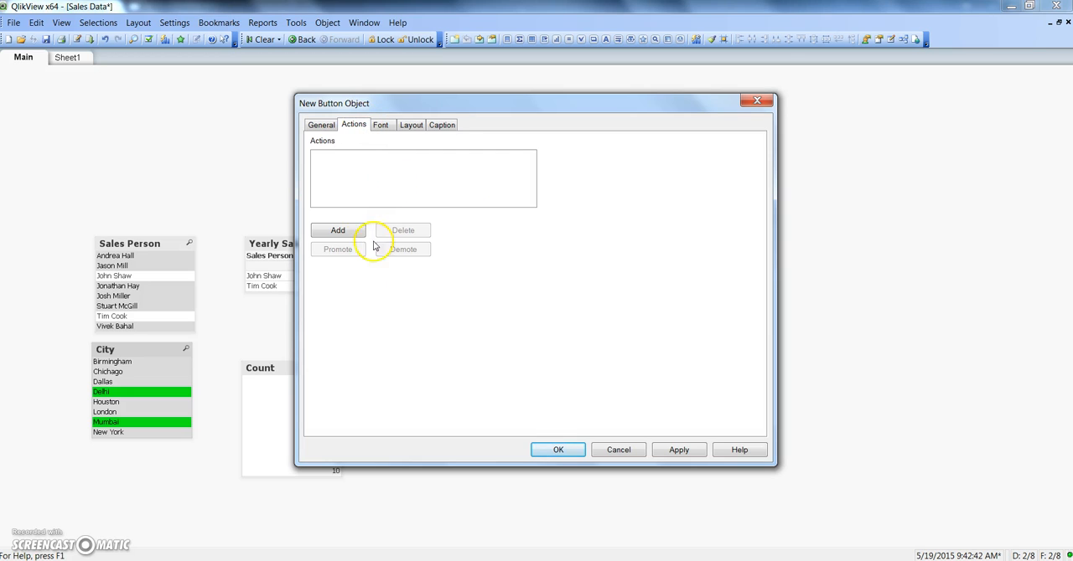
{"action": "left_click", "coordinate": [352, 232]}
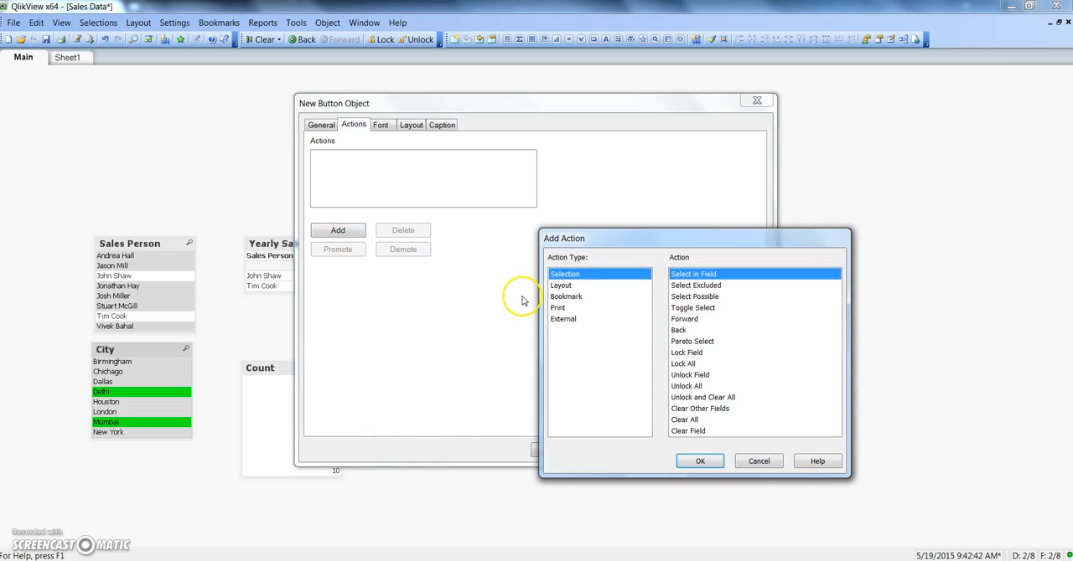
{"action": "left_click", "coordinate": [563, 297]}
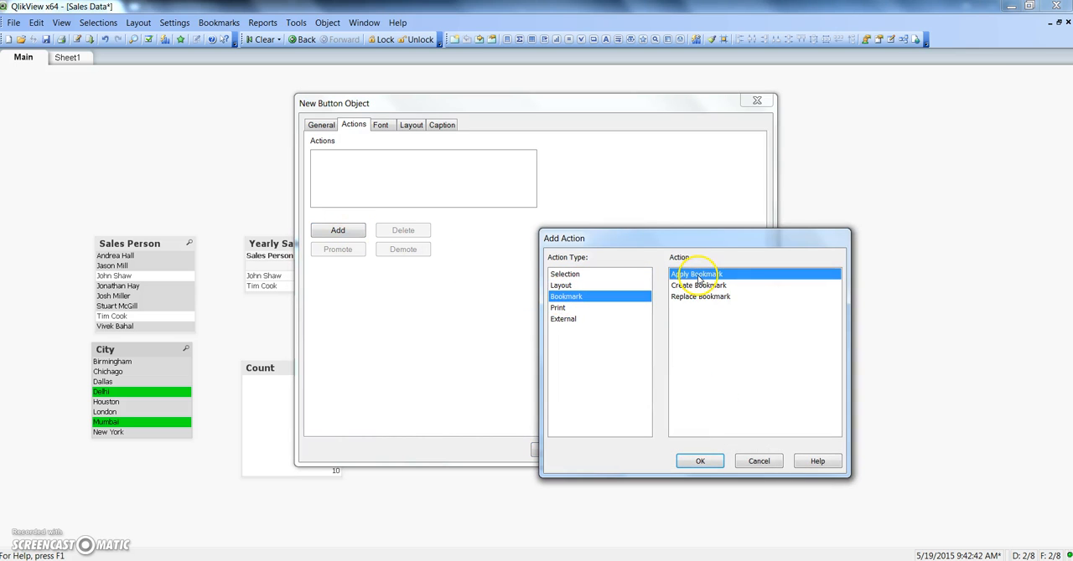
{"action": "left_click", "coordinate": [698, 460]}
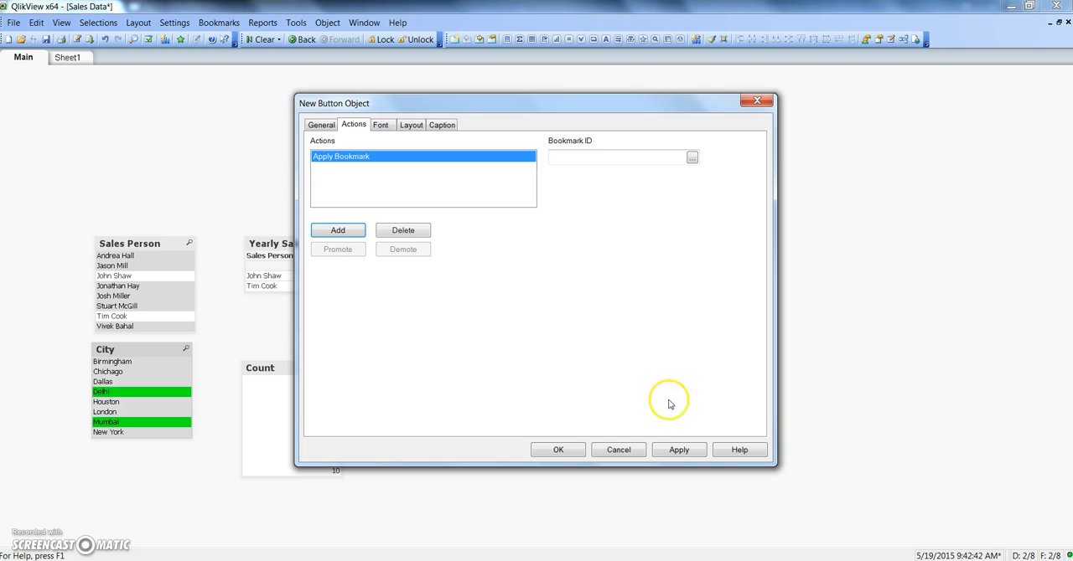
{"action": "left_click", "coordinate": [584, 158]}
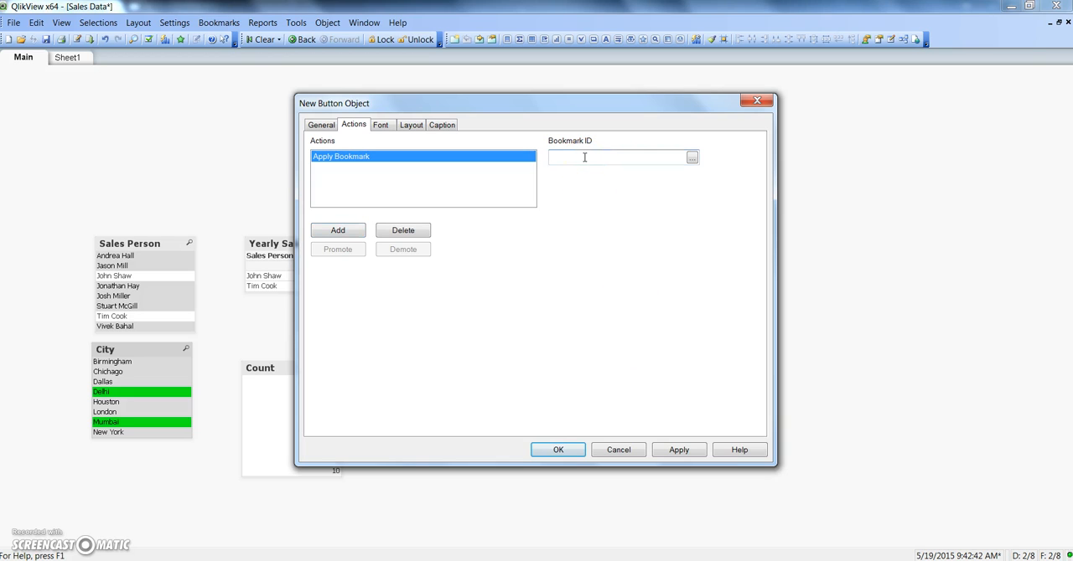
{"action": "type", "text": "BM02"}
{"action": "left_click", "coordinate": [562, 451]}
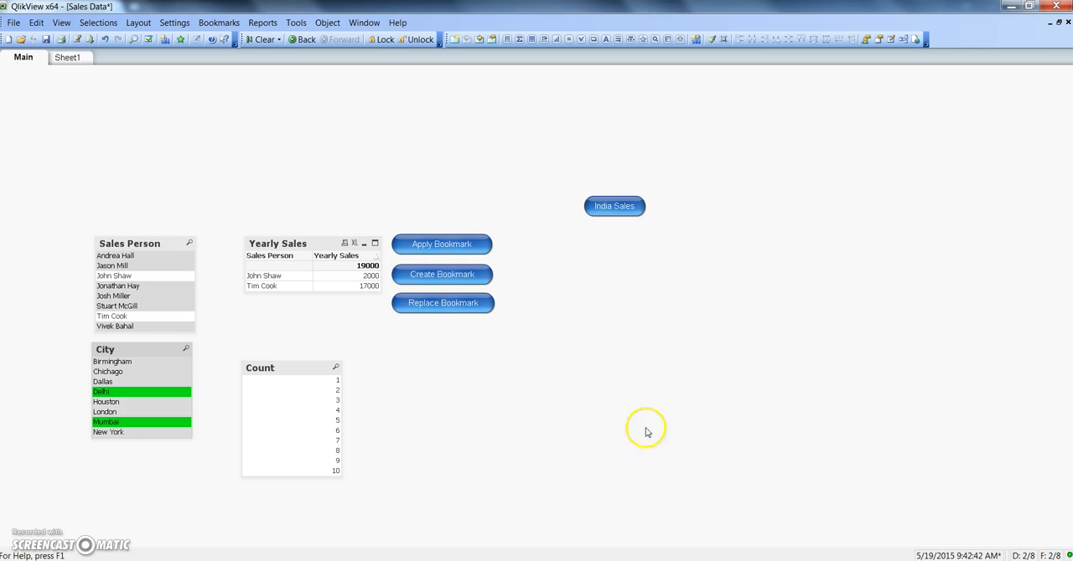
{"action": "left_click_drag", "start_coordinate": [645, 206], "coordinate": [666, 206]}
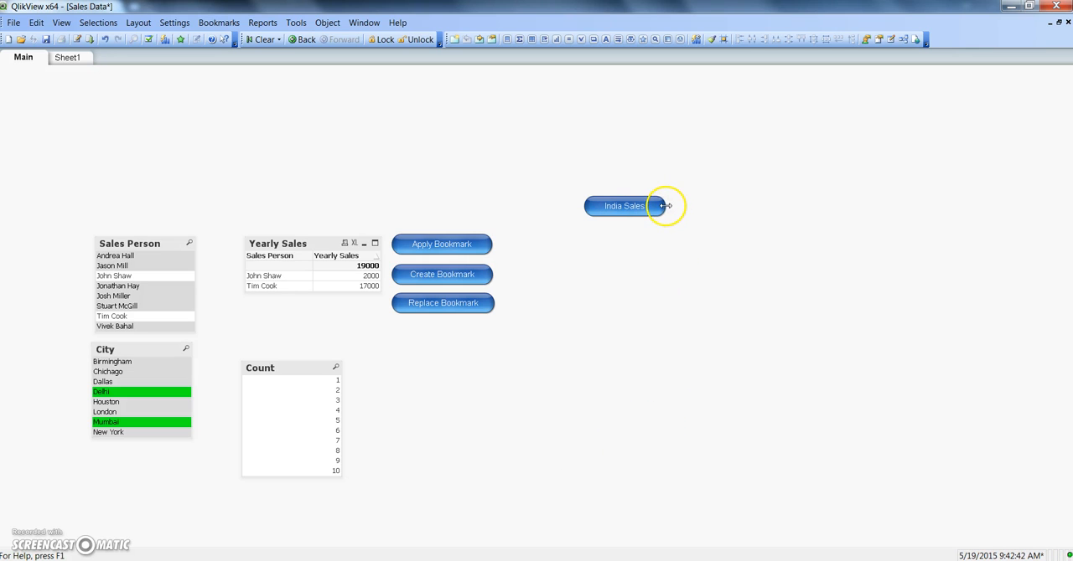
Step: Change the Create Bookmark button's action to bookmark ID BM02 and bookmark name India Sales
{"action": "right_click", "coordinate": [462, 275]}
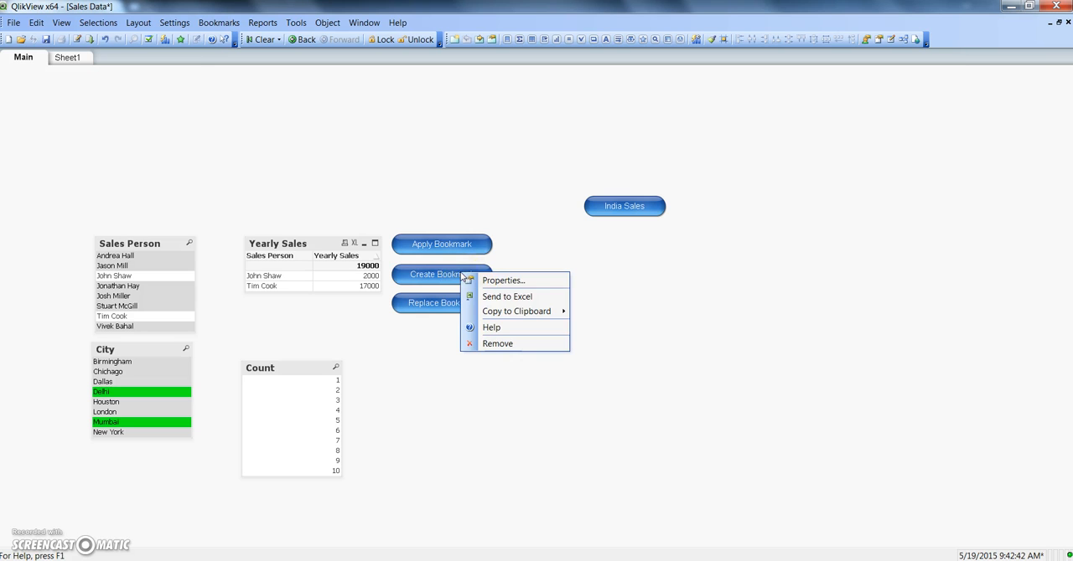
{"action": "left_click", "coordinate": [476, 279]}
{"action": "left_click", "coordinate": [601, 158]}
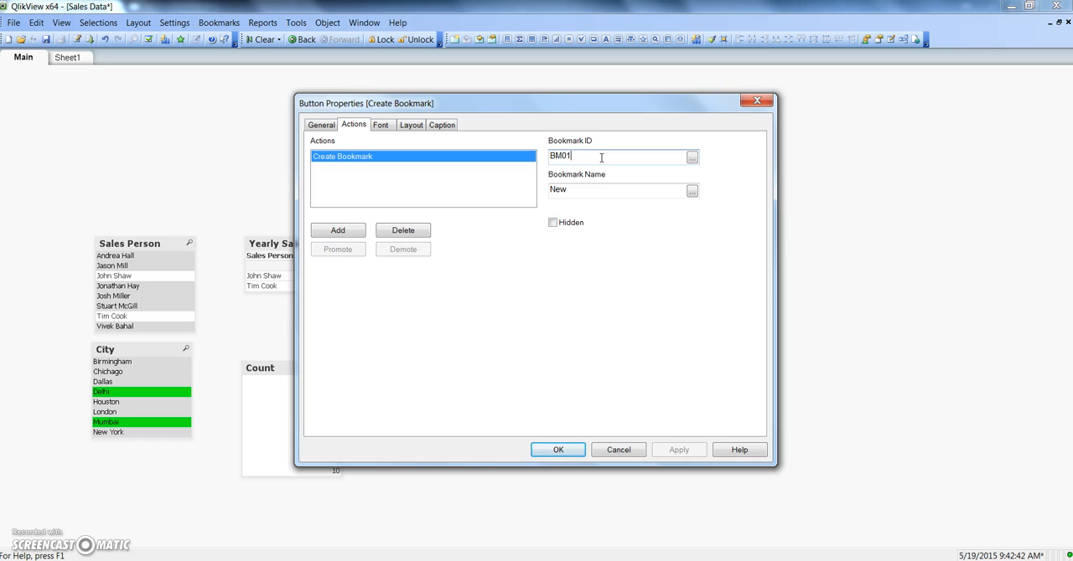
{"action": "key", "text": "BackSpace"}
{"action": "type", "text": "2"}
{"action": "left_click_drag", "start_coordinate": [592, 191], "coordinate": [468, 206]}
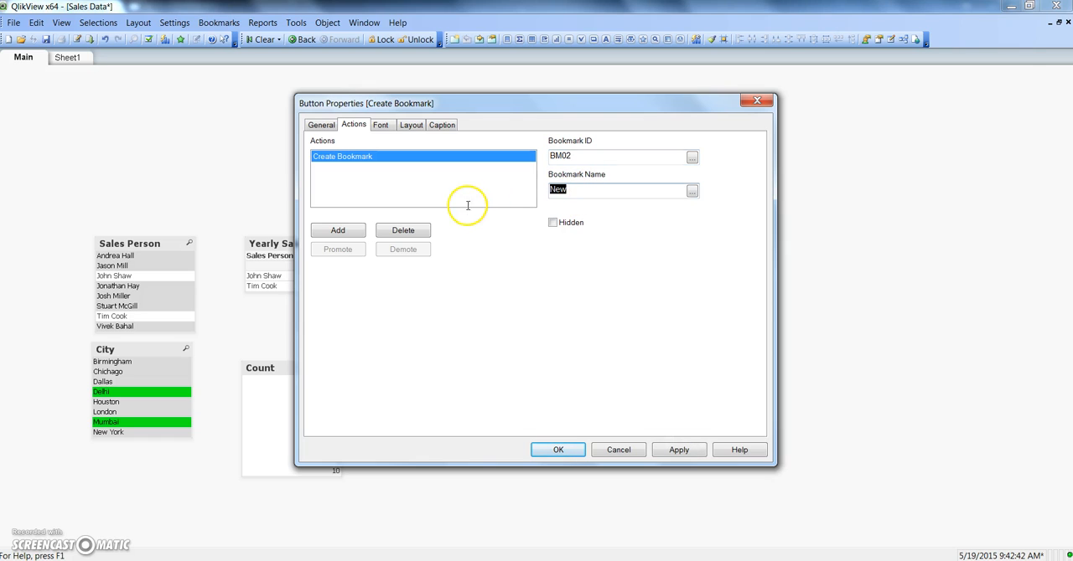
{"action": "type", "text": "India Sales"}
{"action": "left_click", "coordinate": [564, 454]}
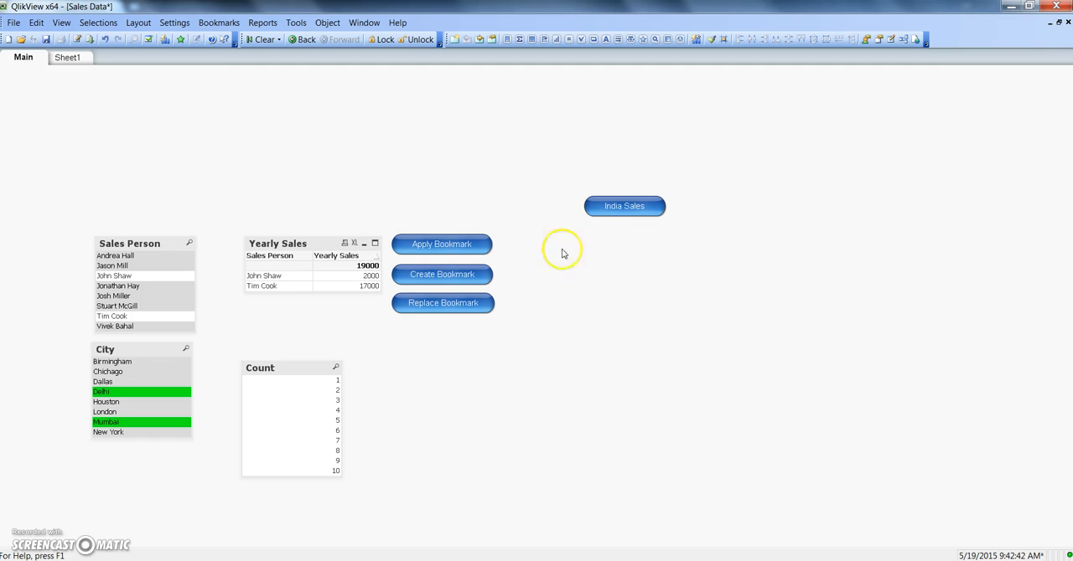
Step: Create the bookmark from the Delhi and Mumbai selection, and apply it with the India Sales button after clearing all selections
{"action": "left_click", "coordinate": [617, 210]}
{"action": "left_click", "coordinate": [448, 279]}
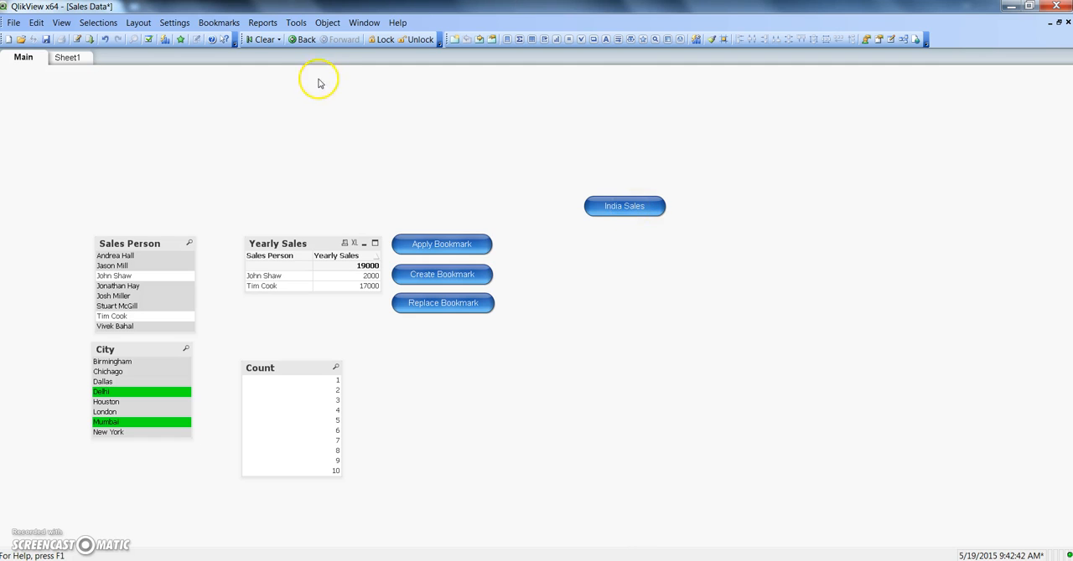
{"action": "left_click", "coordinate": [262, 40]}
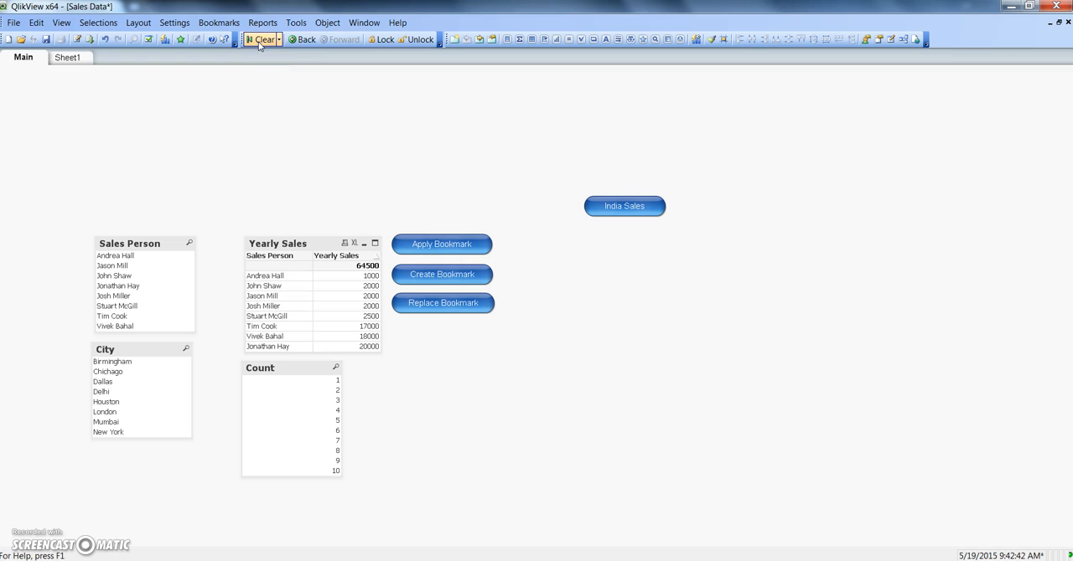
{"action": "left_click", "coordinate": [633, 211]}
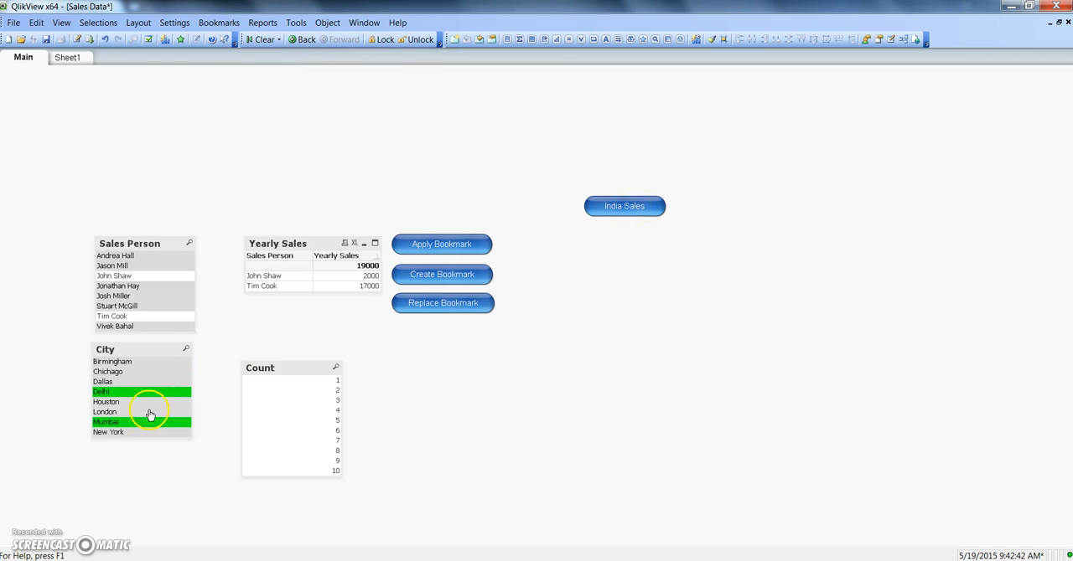